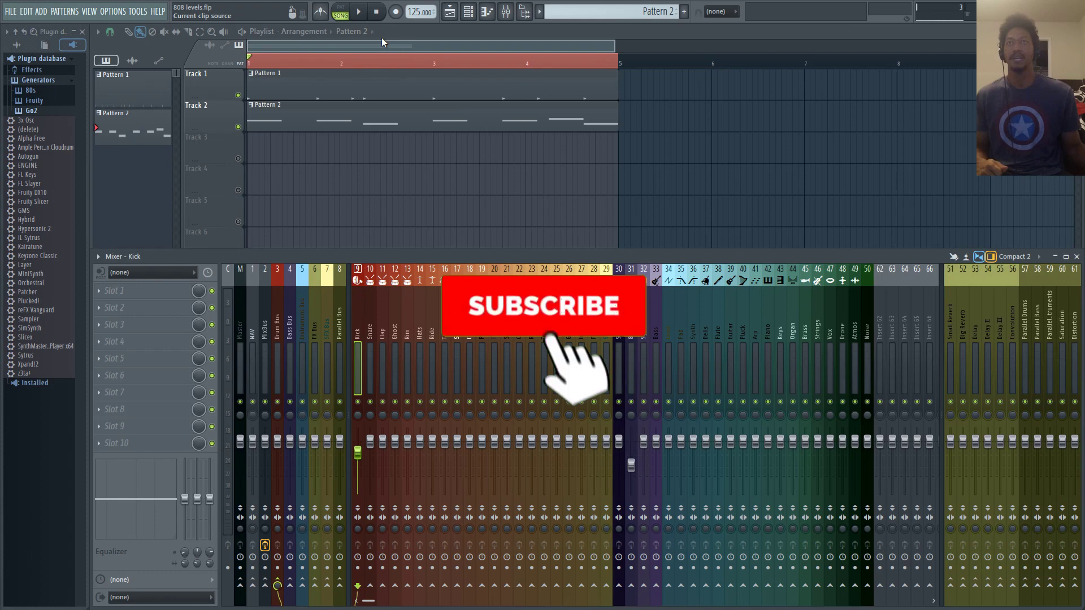
- Start playback of the four-bar Kick and 808 loop to hear them together
click(358, 12)
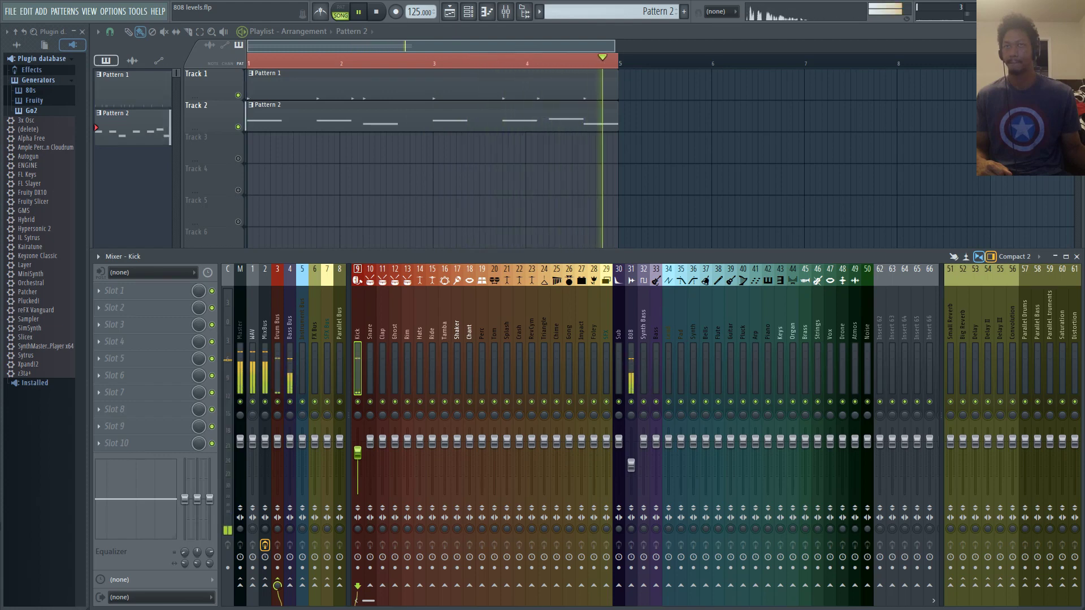
- Stop playback and load Fruity Limiter into Slot 2 of the 808 mixer track
key(space)
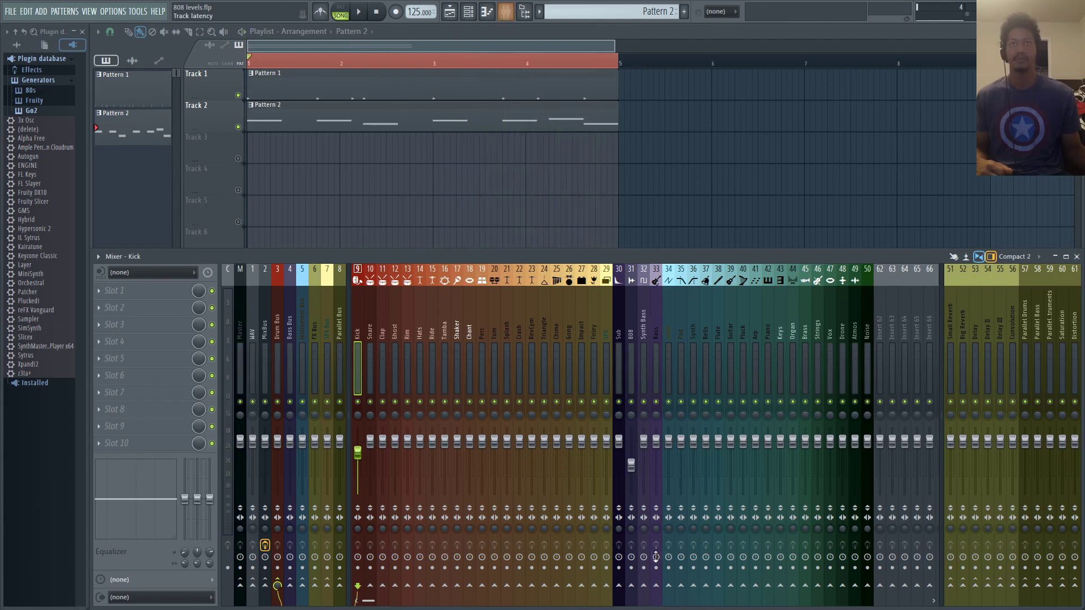
click(631, 337)
click(358, 339)
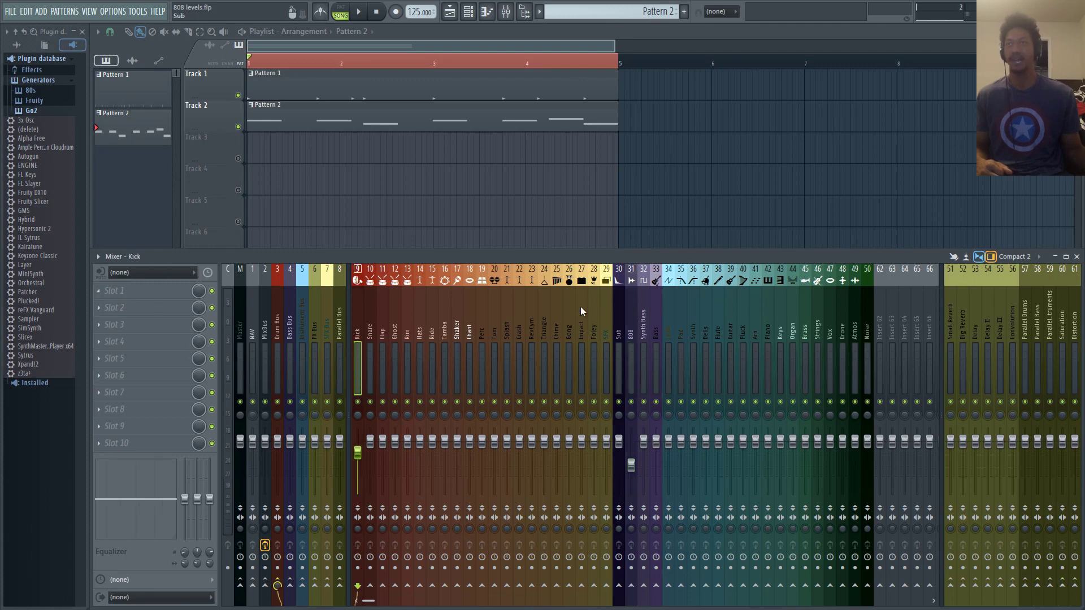
click(630, 333)
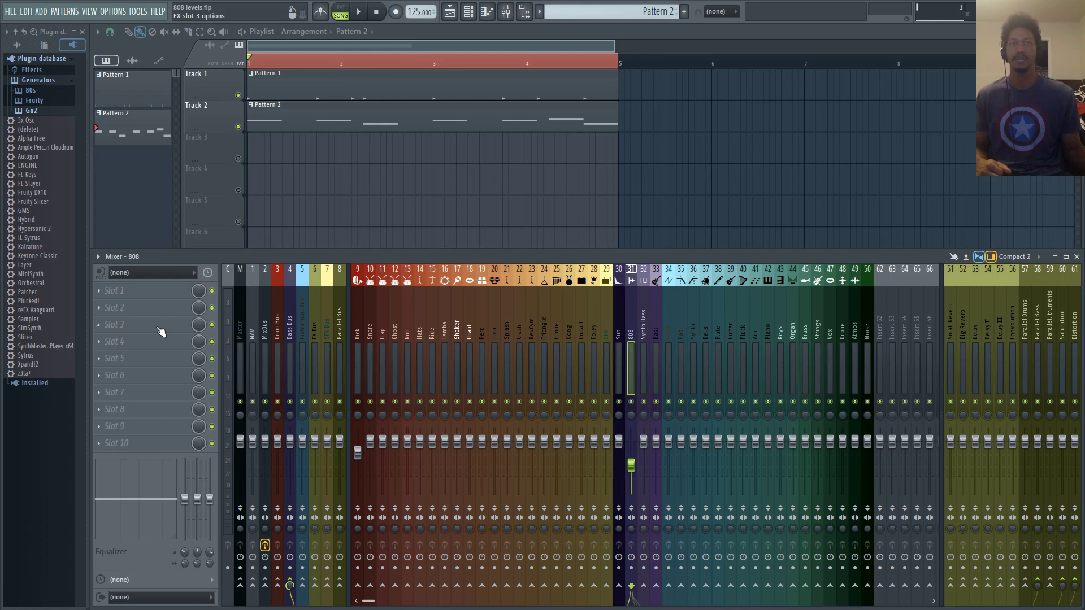
click(119, 312)
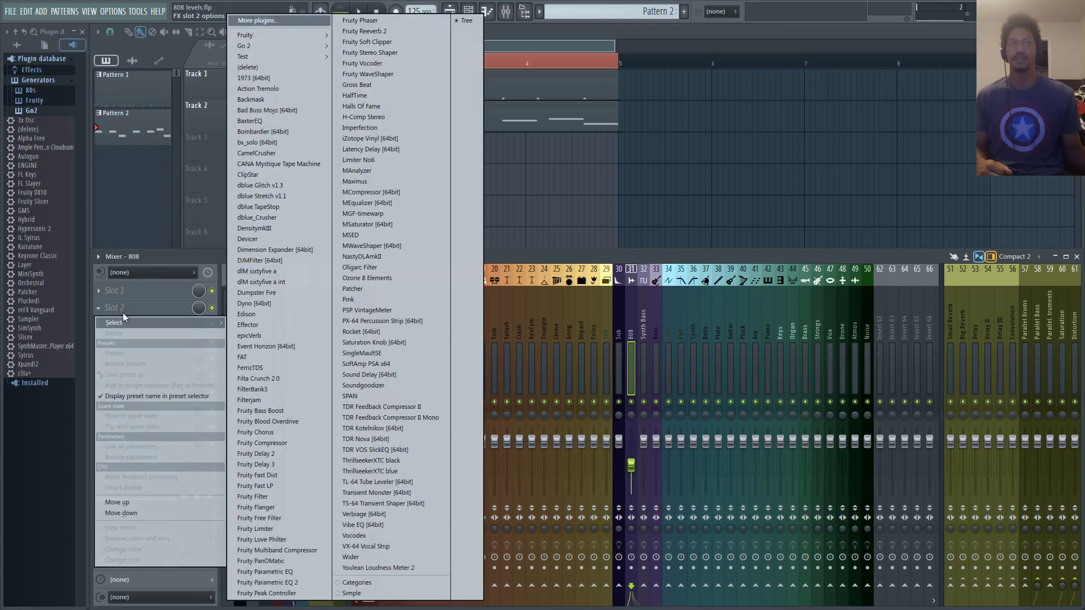
click(264, 285)
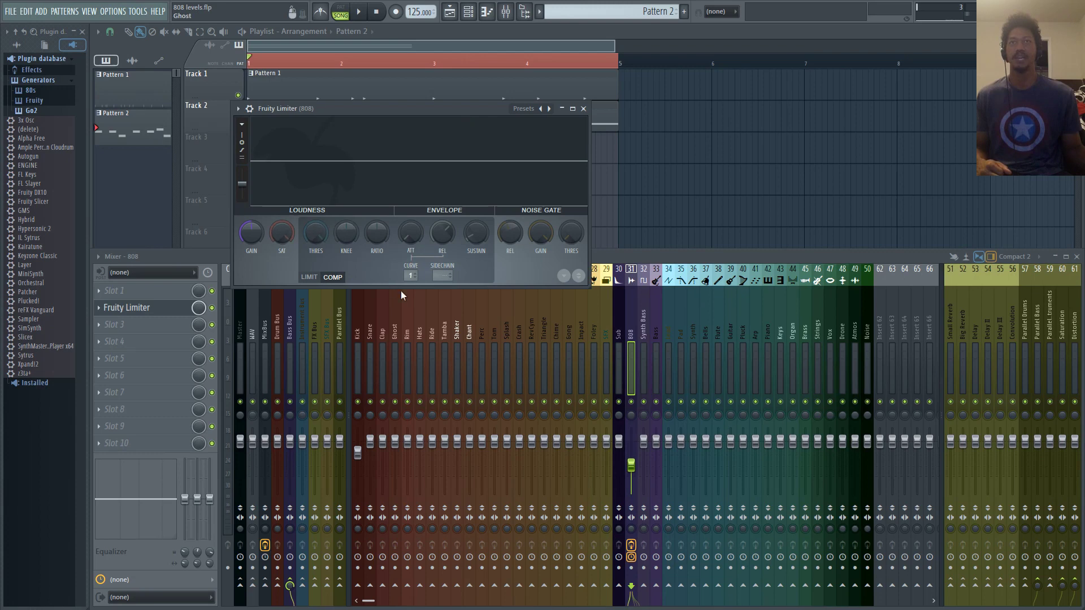
click(584, 108)
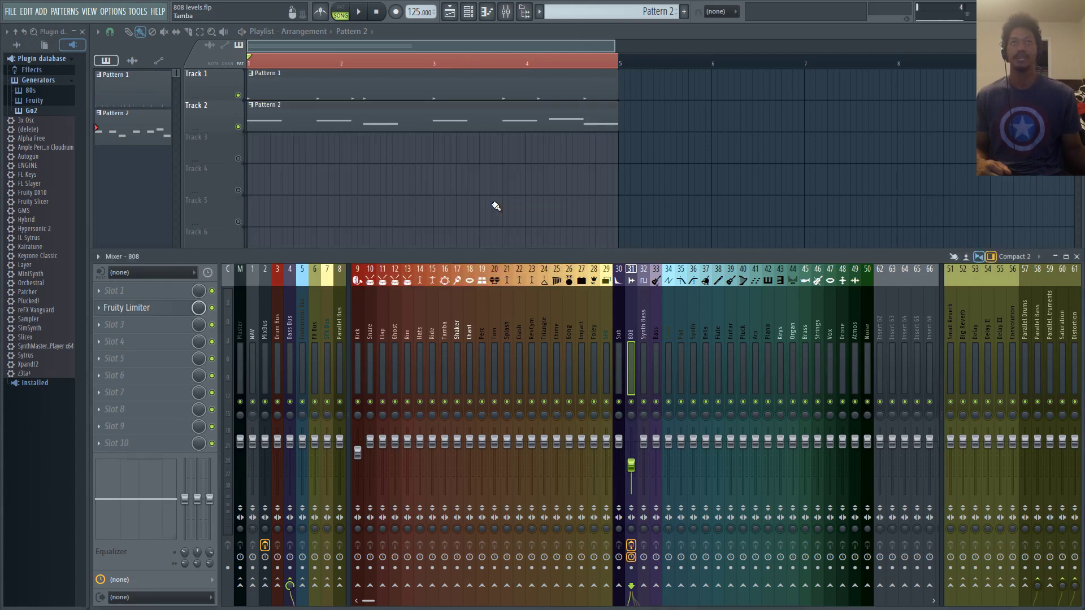
- Sidechain the Kick mixer track into the 808 track and reopen the 808's limiter
click(354, 335)
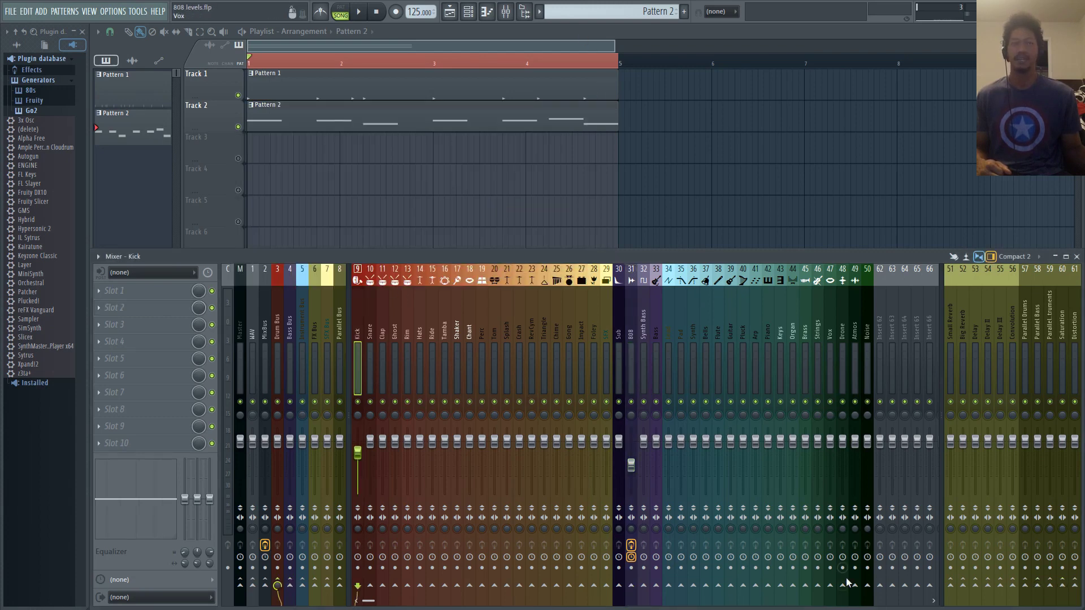
right_click(634, 589)
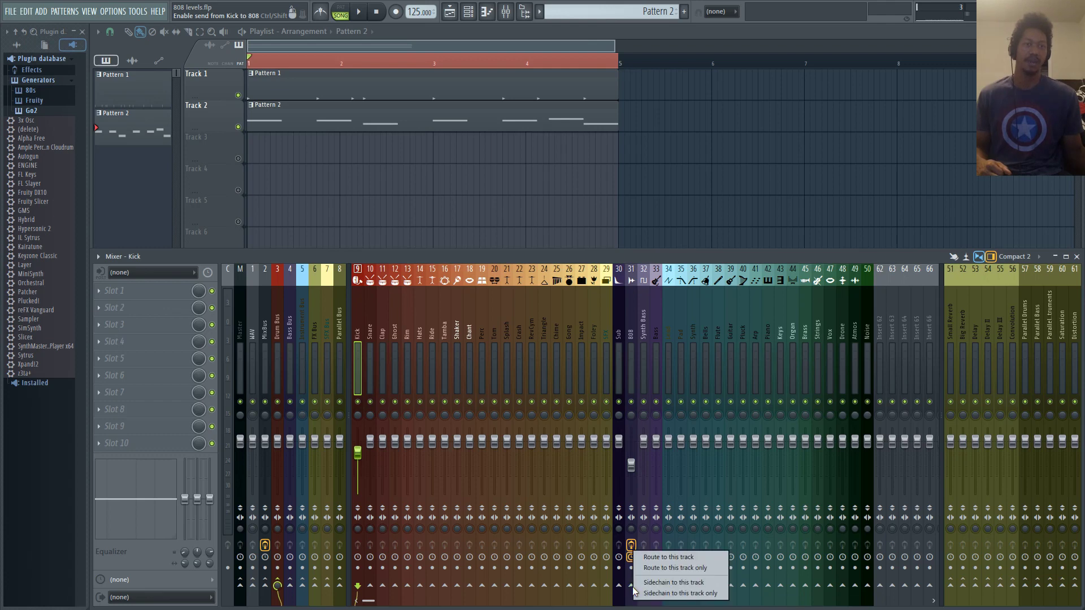
click(670, 584)
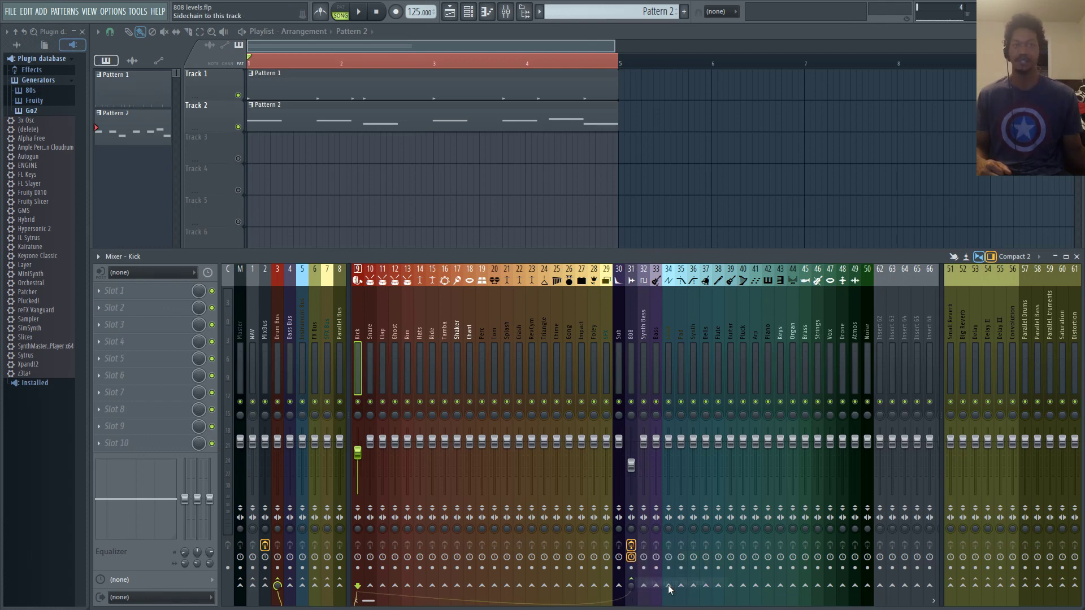
click(631, 351)
click(150, 310)
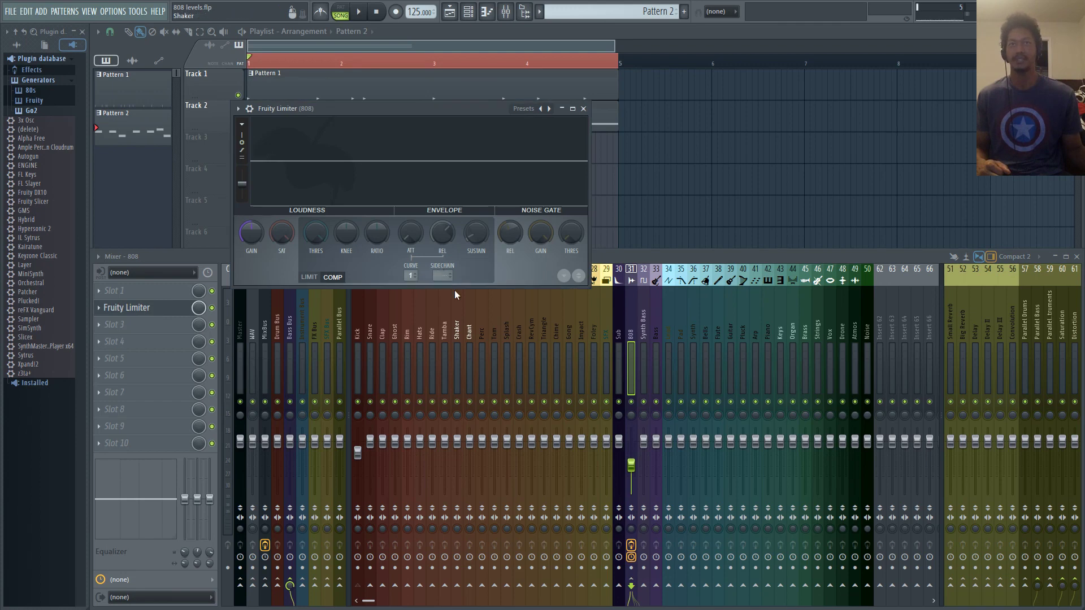
- Set the 808 limiter's COMP sidechain input to the Kick track
click(442, 276)
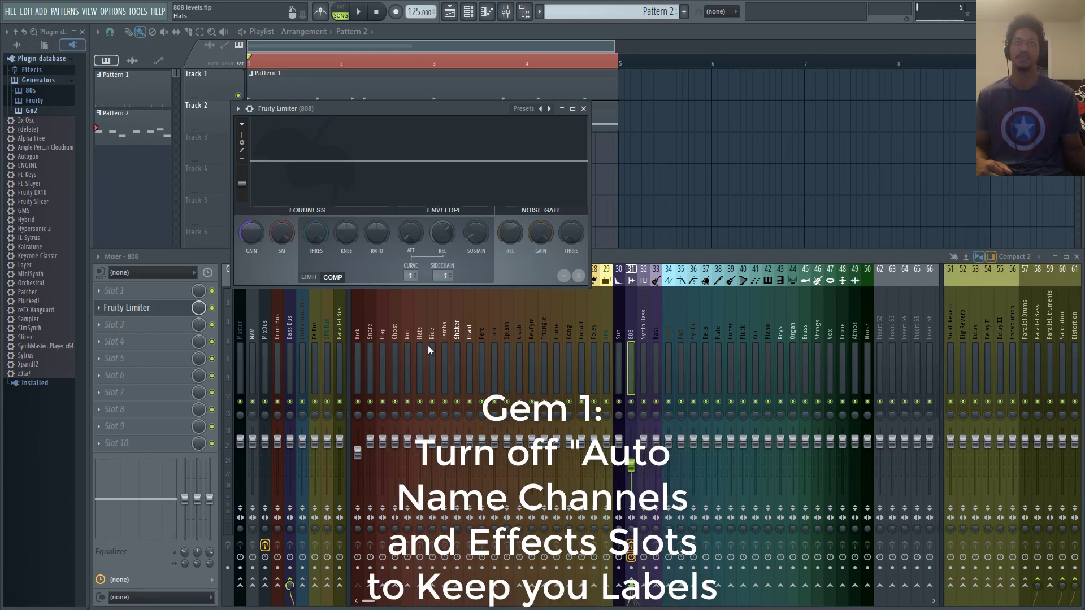
click(438, 280)
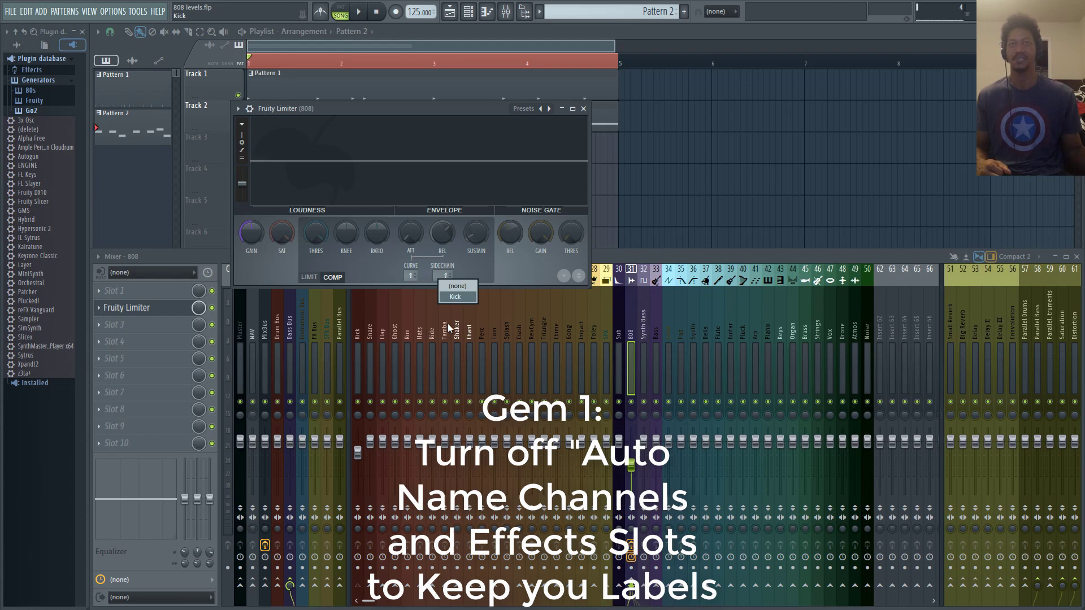
click(457, 297)
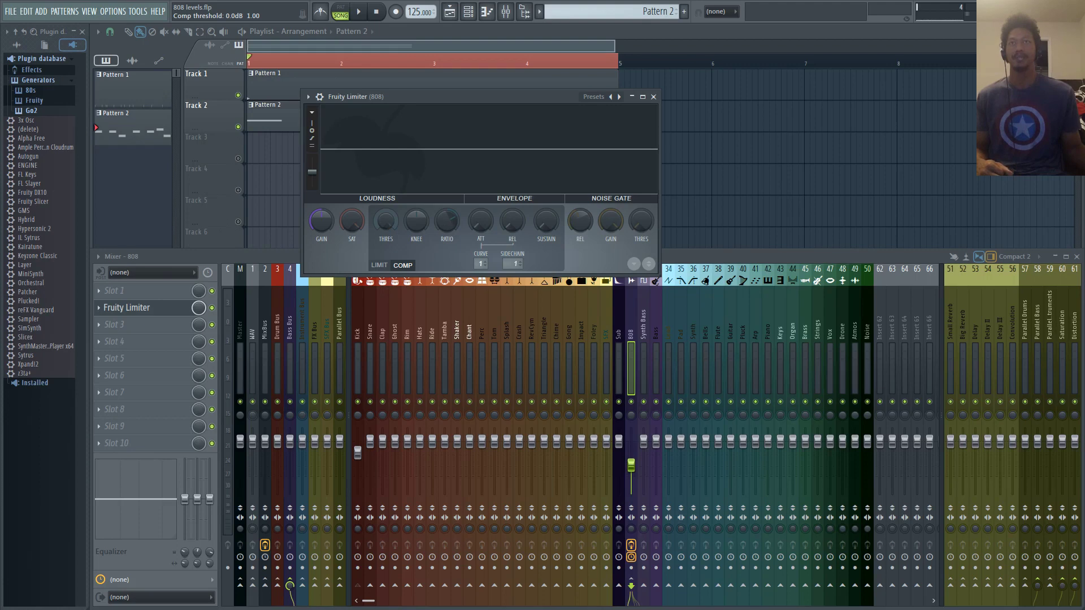
- Lower the limiter threshold to -60 dB and lengthen release to about 6.6 ms while auditioning
drag(386, 221, 386, 266)
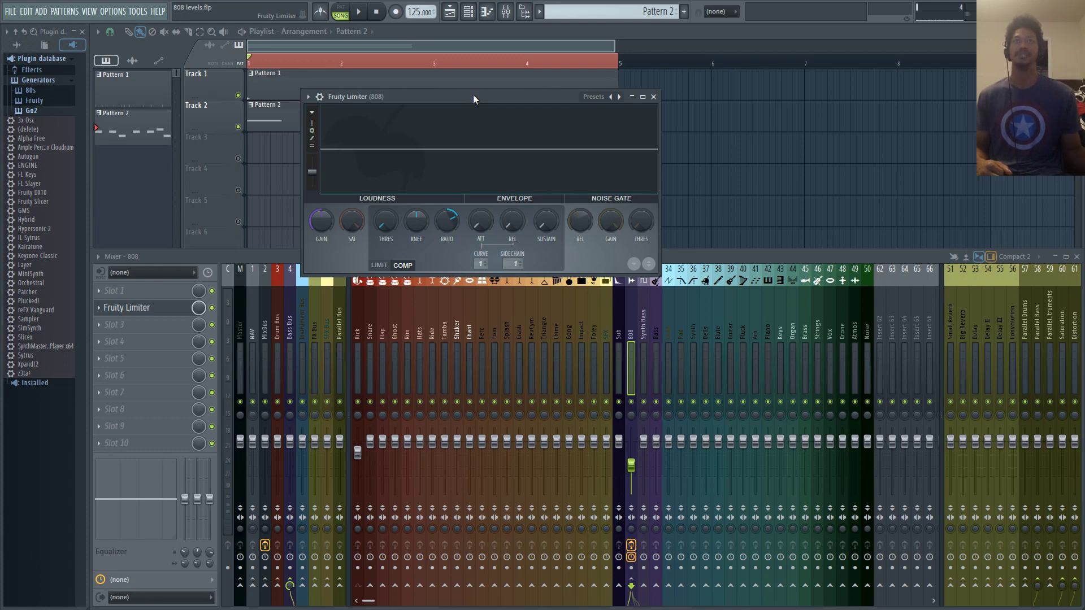
drag(474, 94, 442, 91)
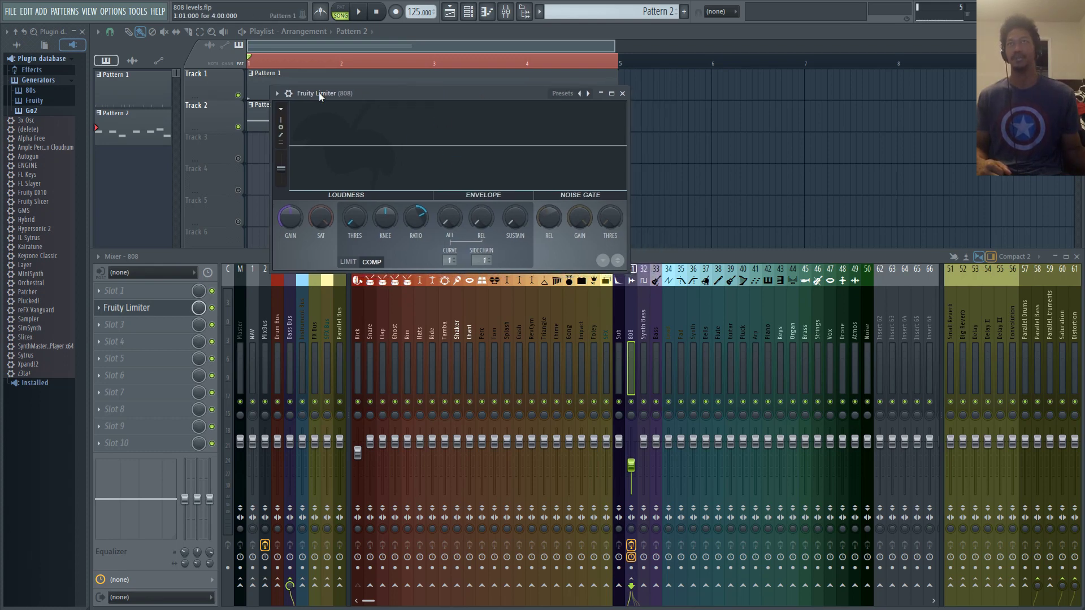
click(365, 14)
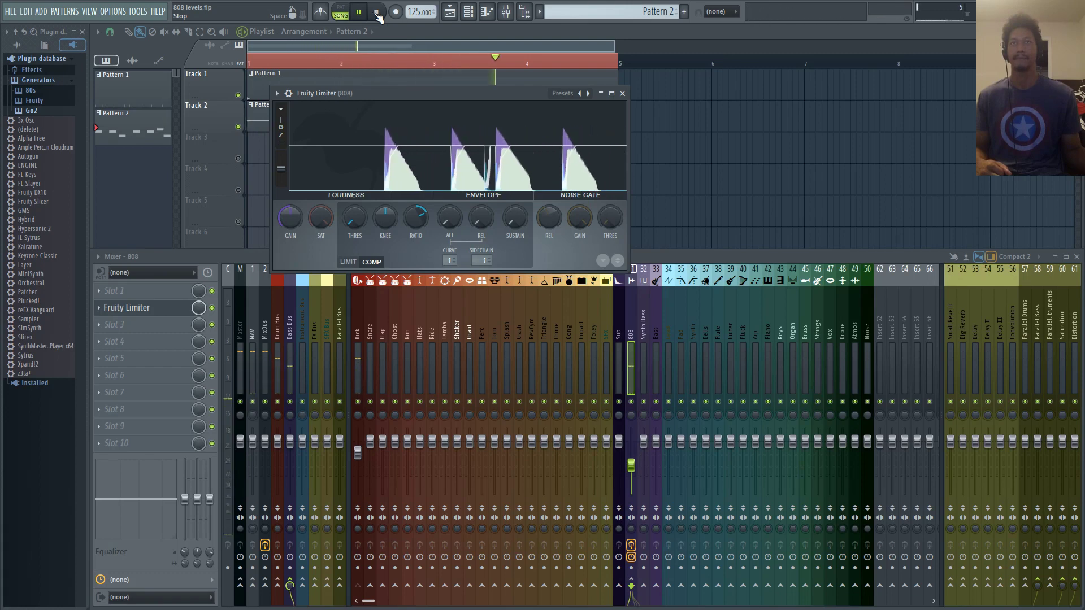
click(377, 13)
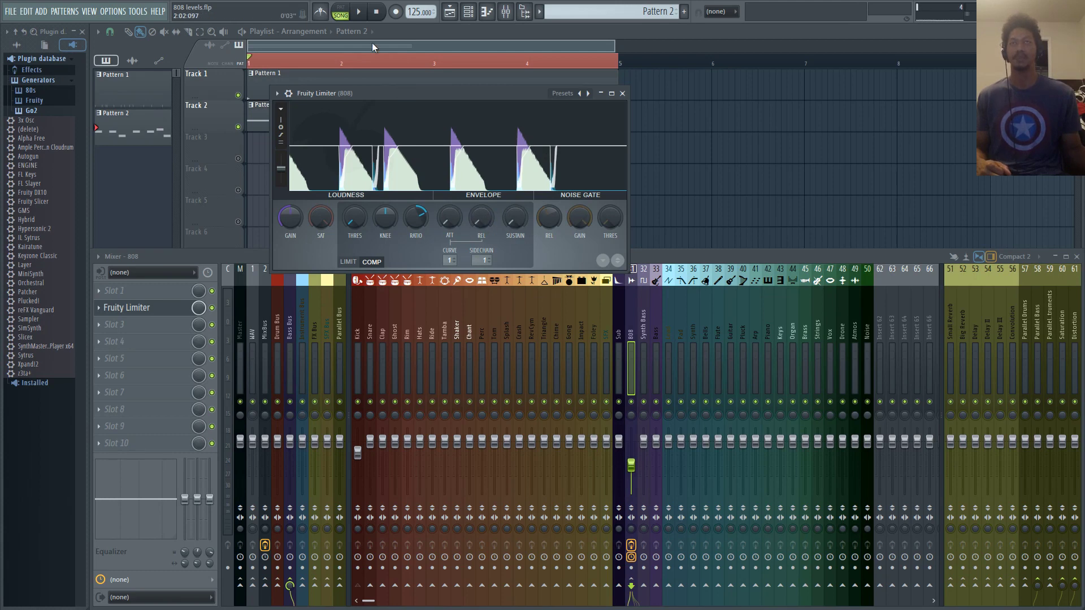
key(space)
drag(480, 218, 481, 220)
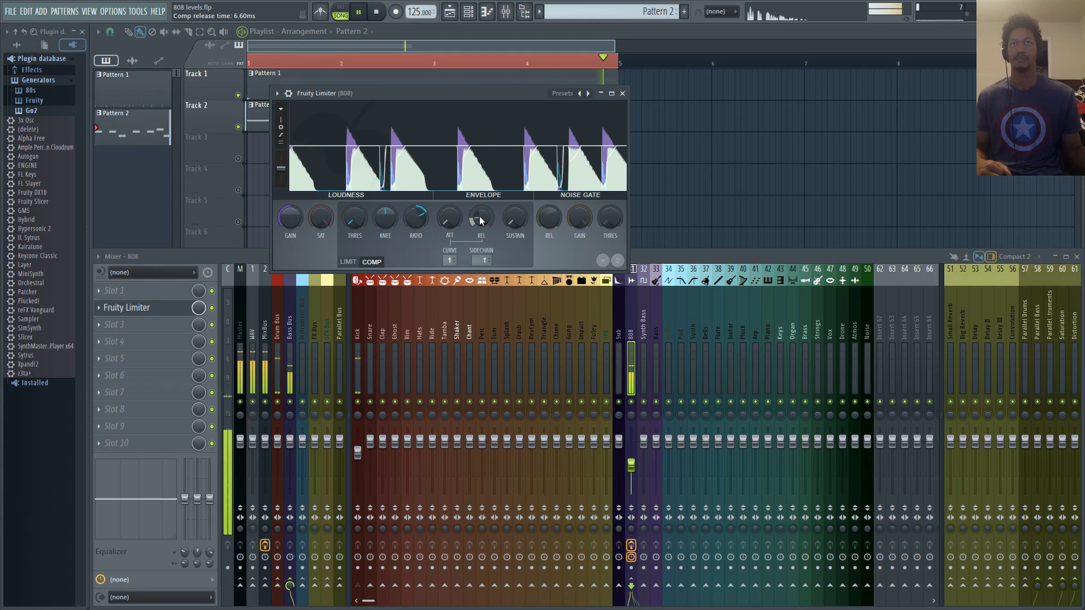
click(420, 53)
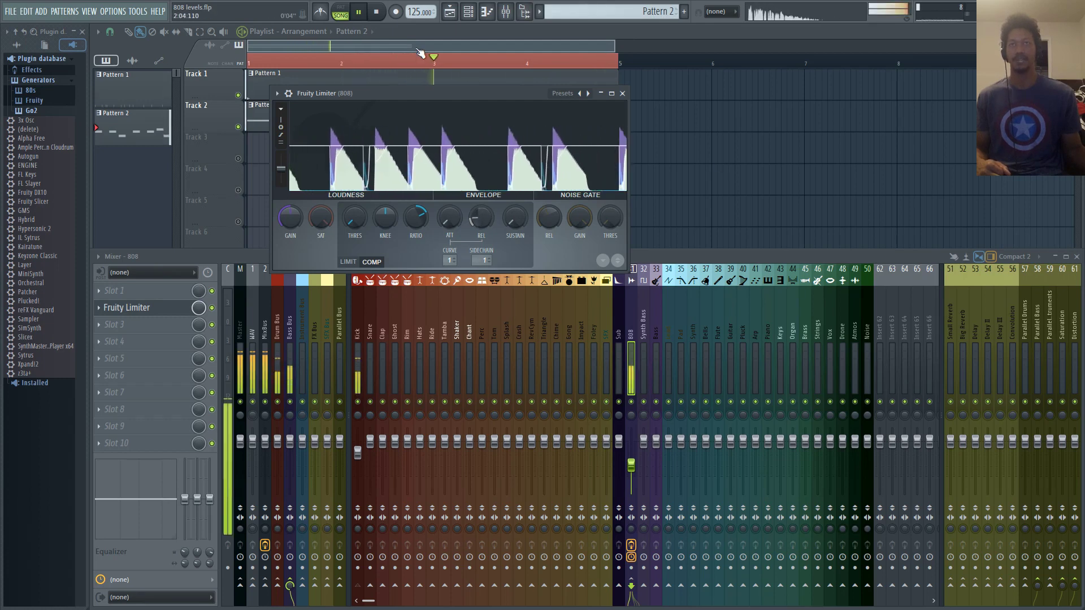
- Restart playback and raise the limiter threshold to about -24.1 dB
key(space)
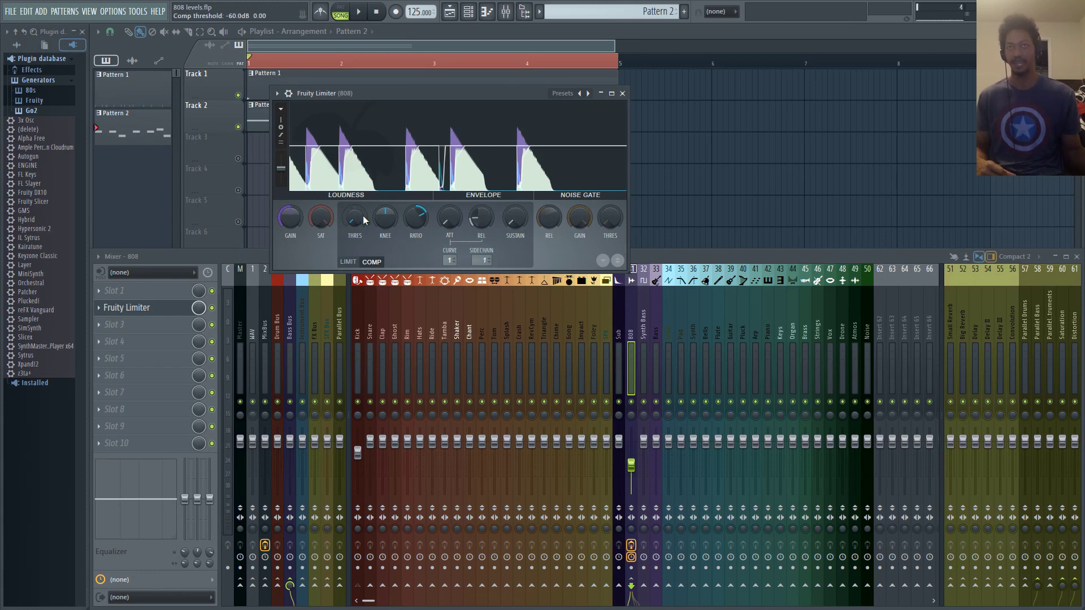
key(space)
drag(355, 217, 355, 232)
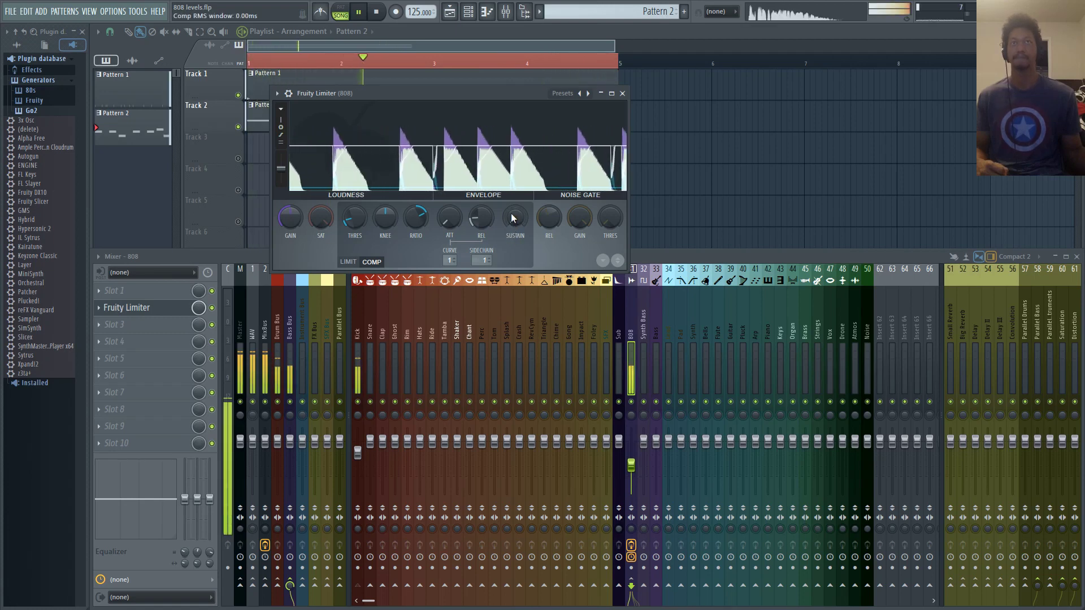
- Bypass and re-enable the 808 track's effects to compare, then stop playback
click(631, 546)
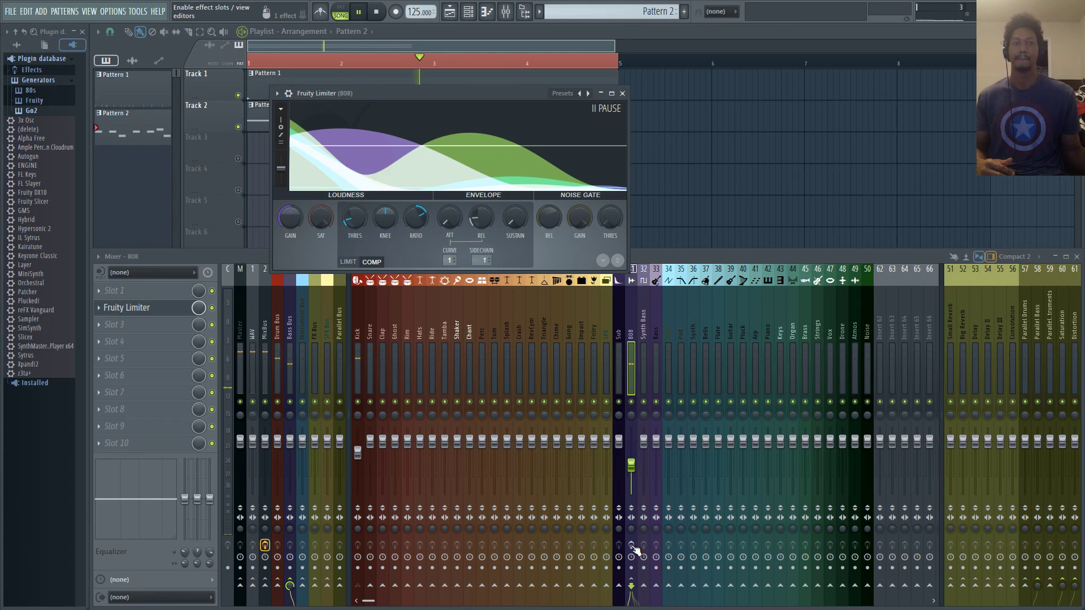
click(632, 545)
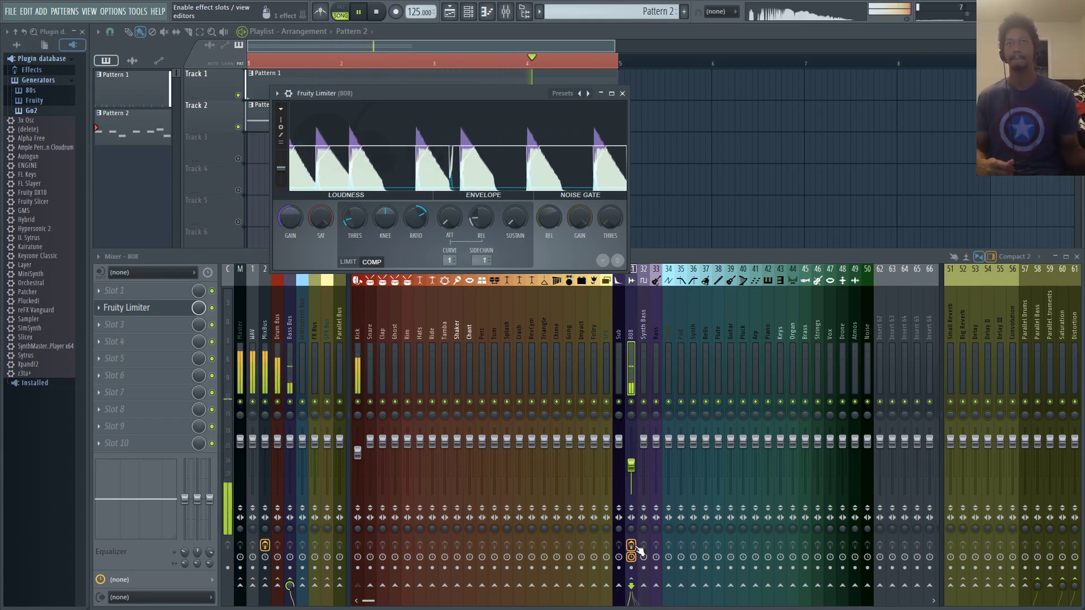
key(space)
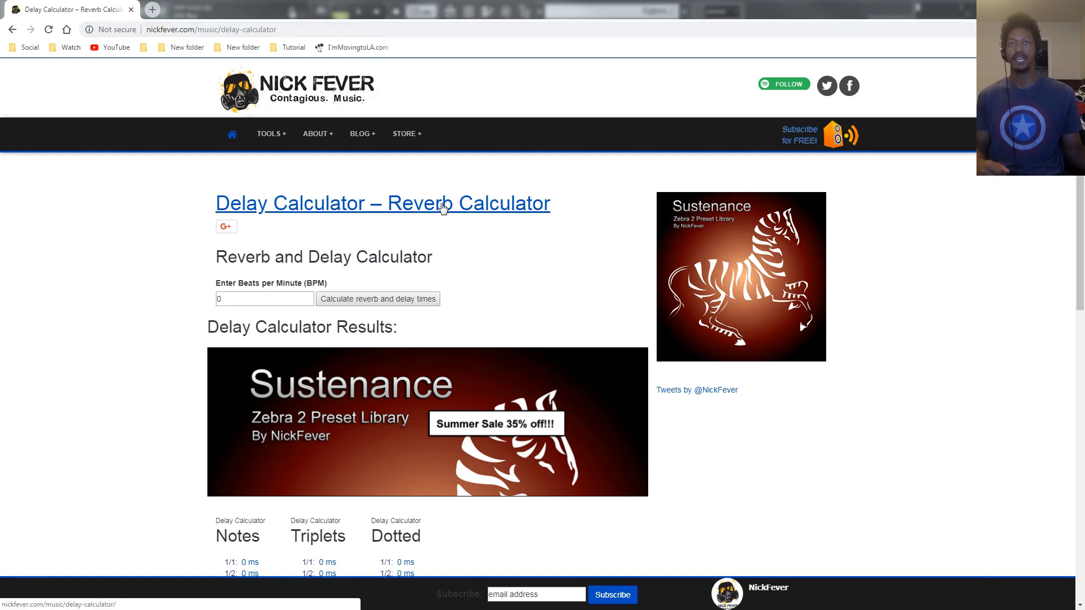
- Calculate delay times for 125 BPM, showing a quarter note at 480 ms
scroll(182, 287, down, 1)
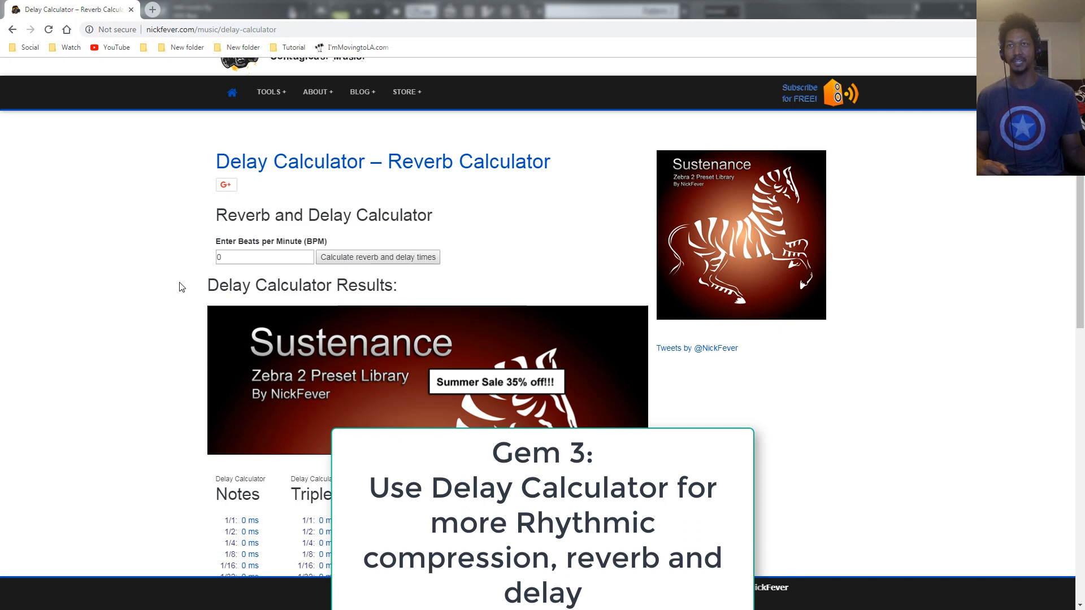
scroll(181, 287, up, 1)
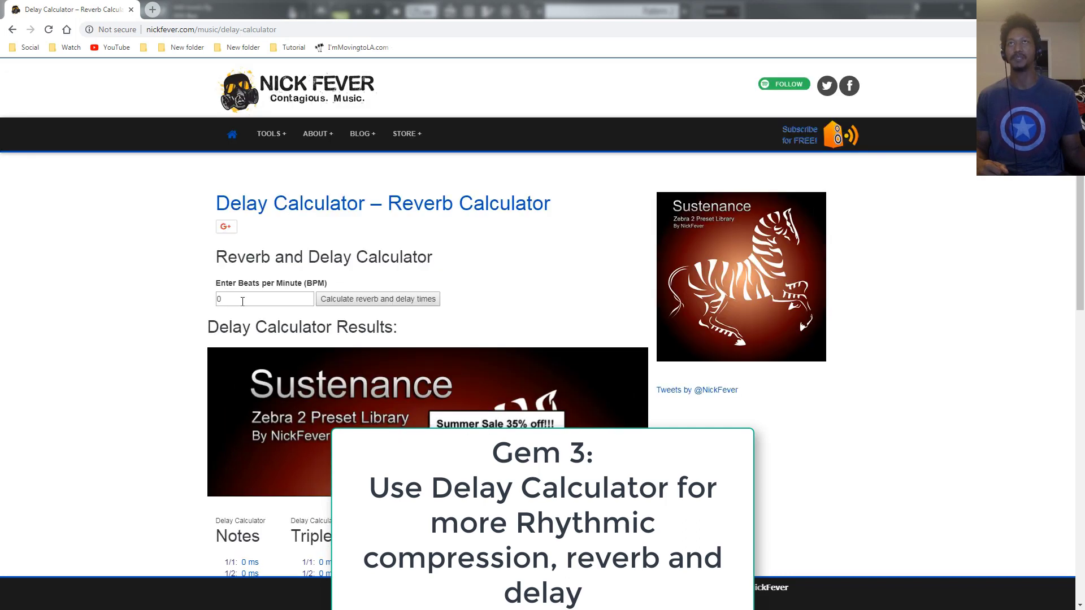
double_click(400, 4)
double_click(415, 75)
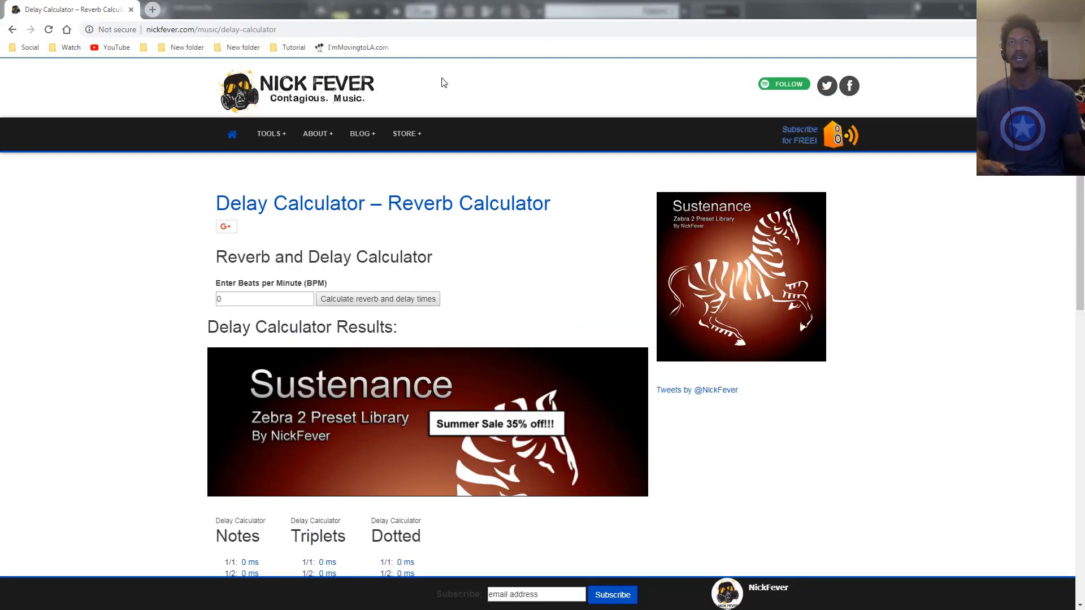
double_click(265, 299)
text(125)
click(344, 299)
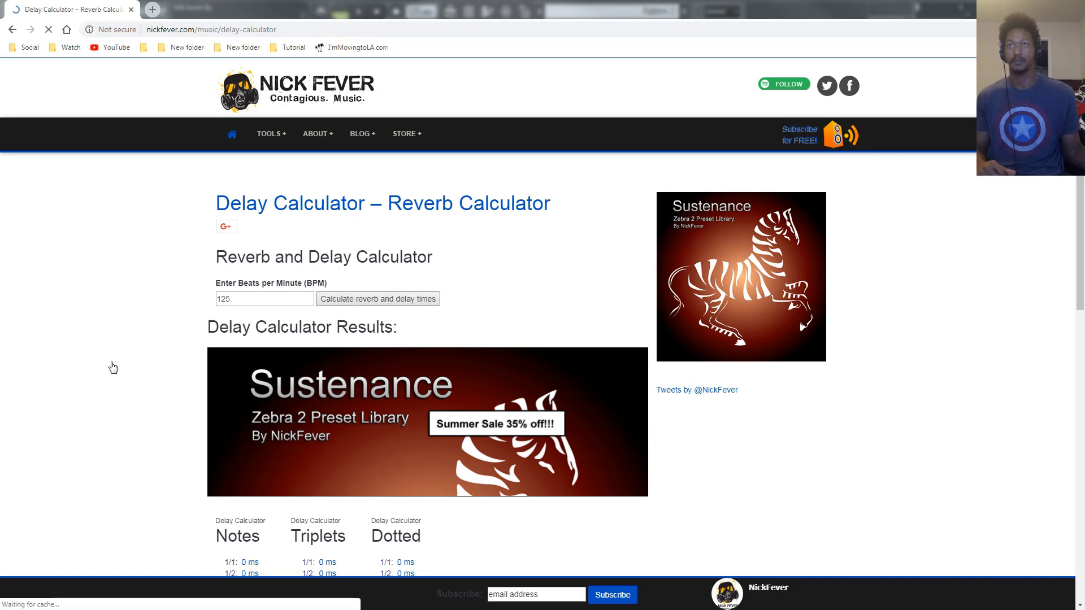
scroll(327, 317, down, 6)
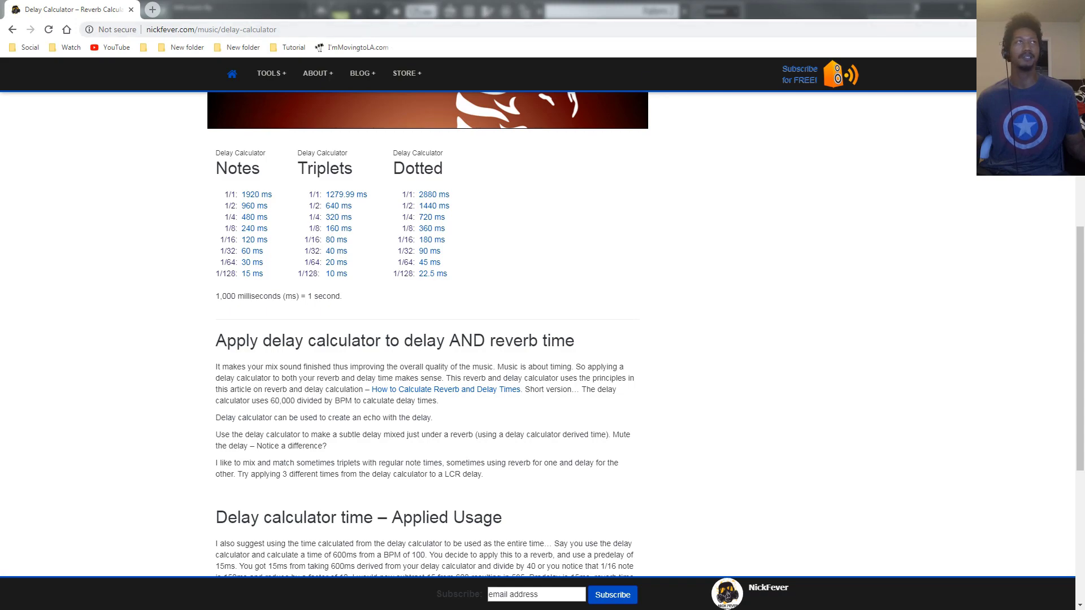
- Shorten the 808 limiter's release to about 30 ms, auditioning the ducked 808 twice
key(alt+Tab)
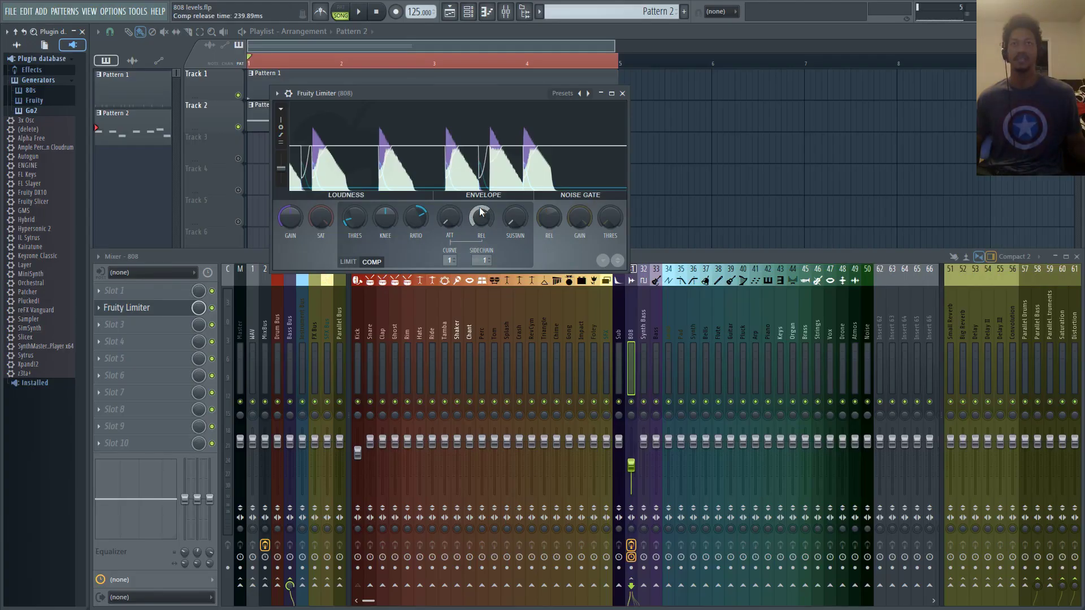
drag(481, 219, 480, 212)
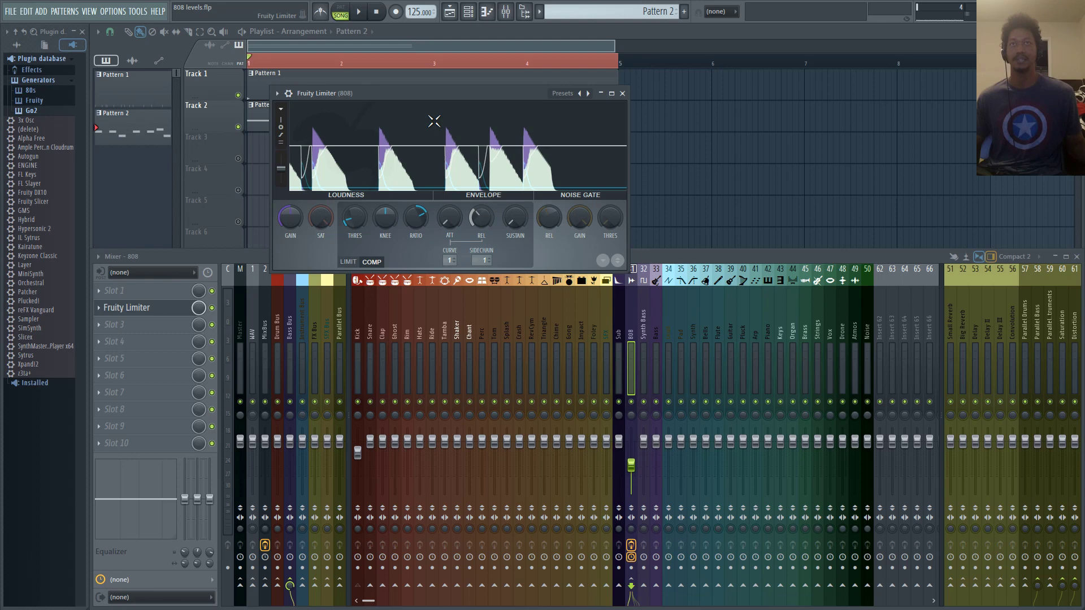
click(359, 14)
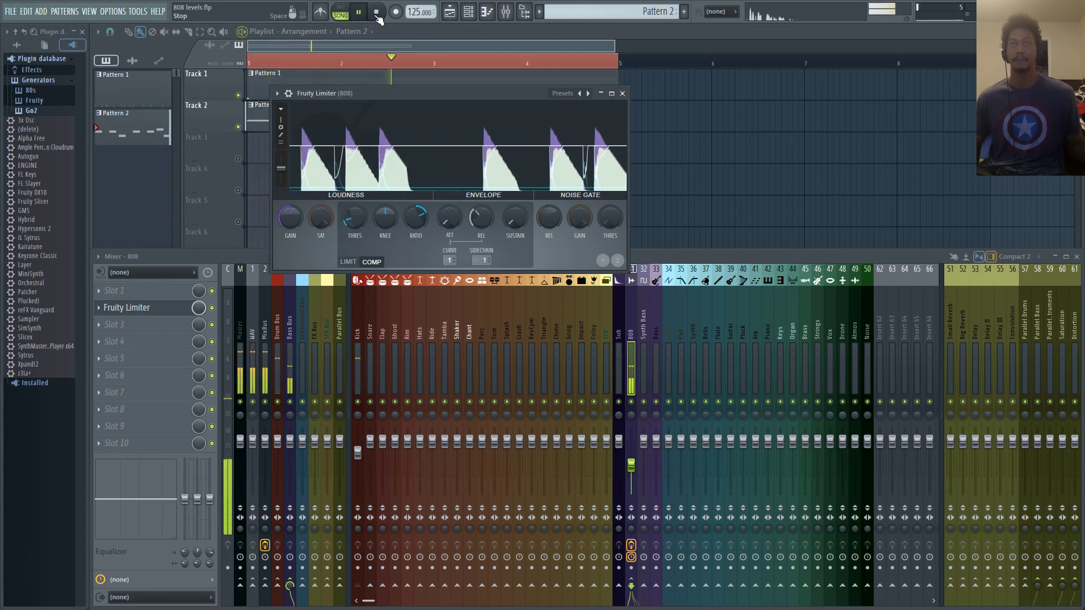
click(377, 16)
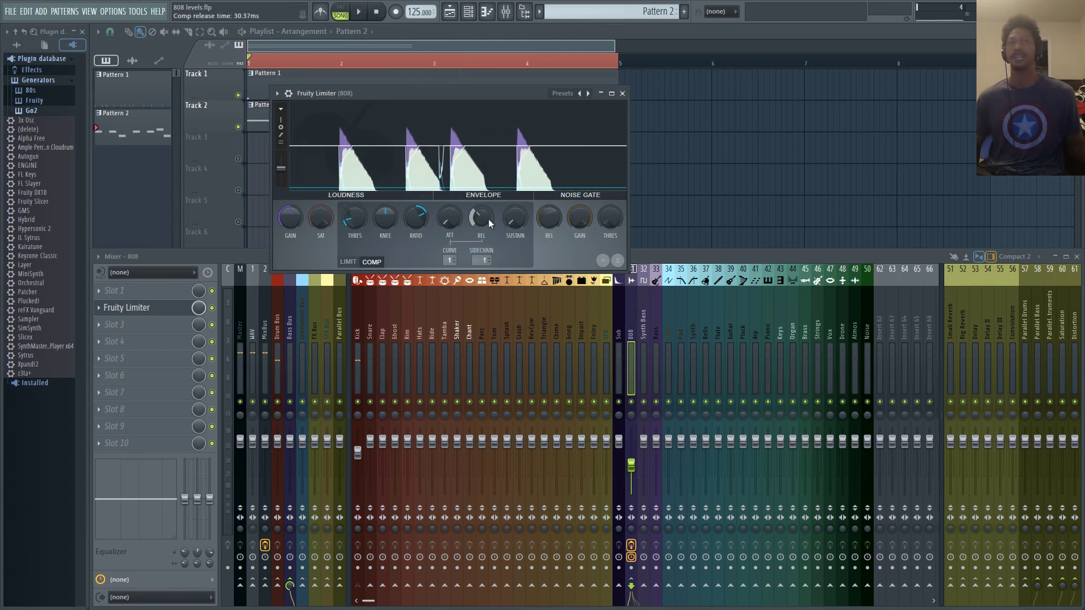
drag(484, 217, 484, 216)
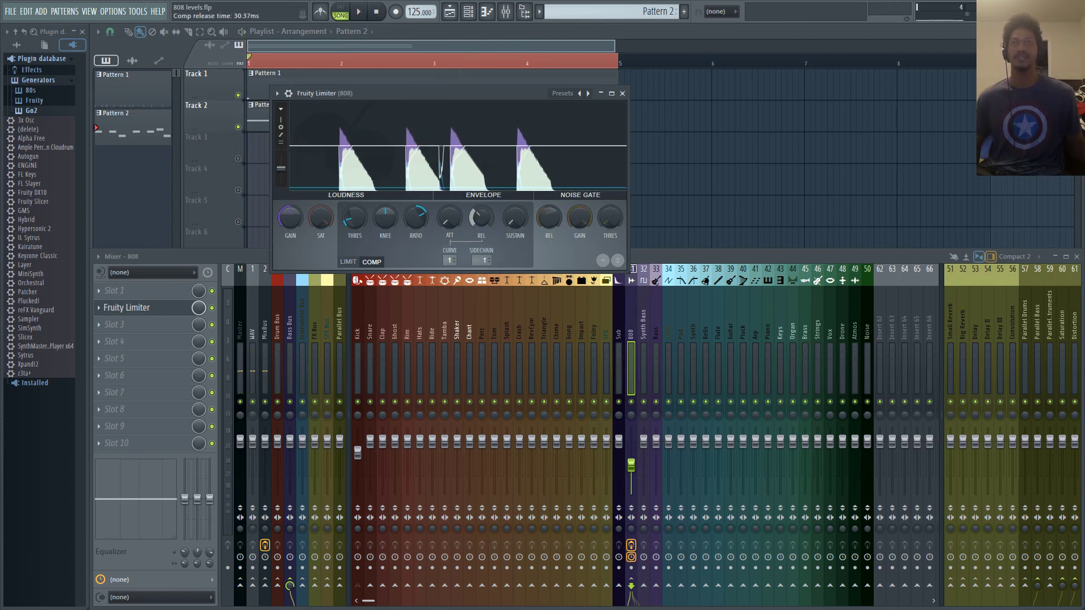
click(358, 13)
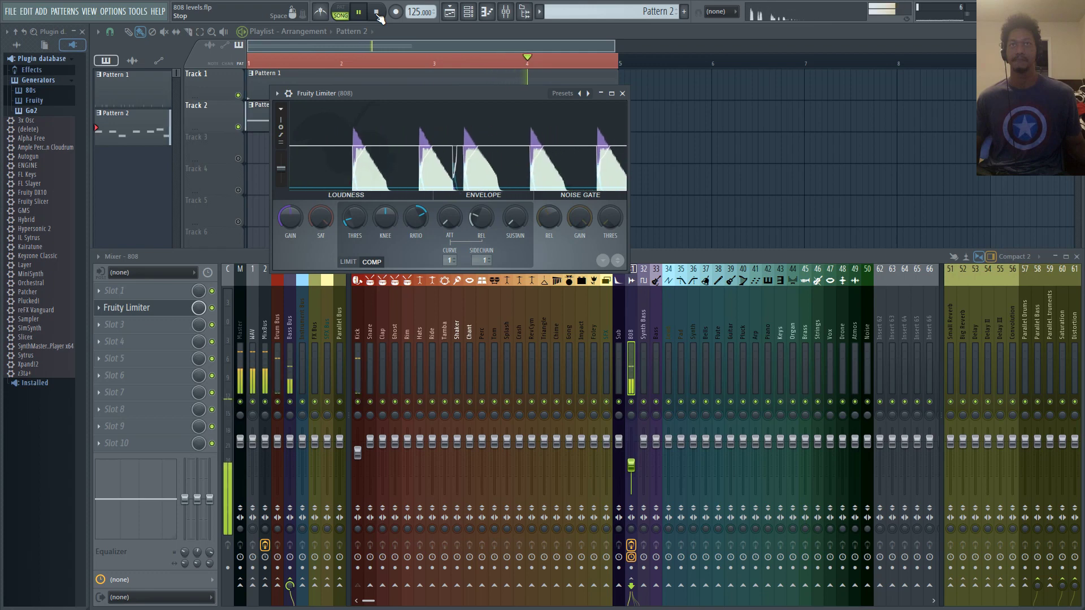
click(378, 17)
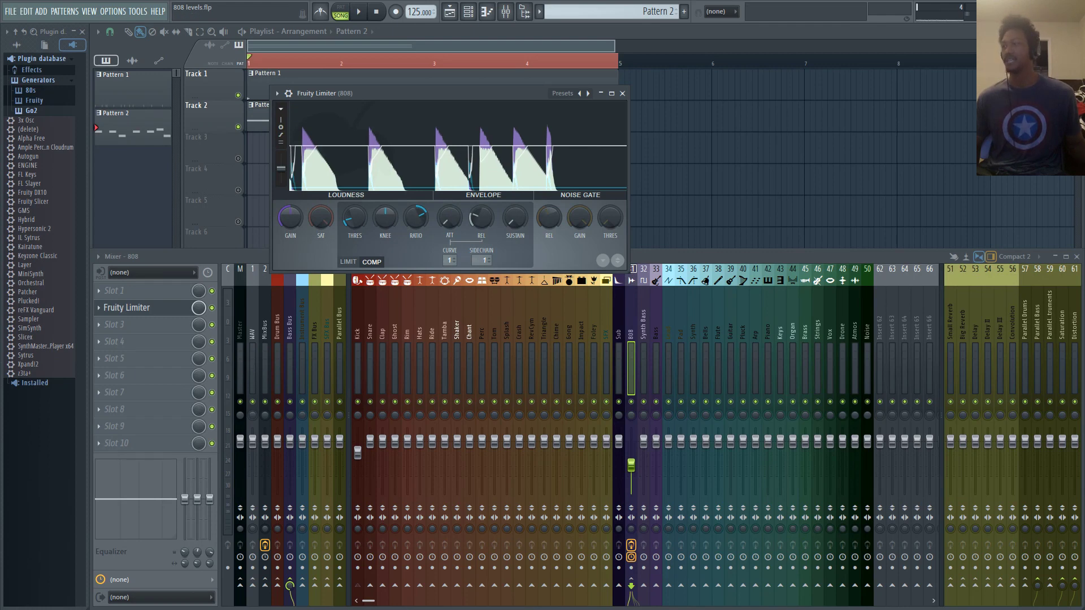
- Play the 808 briefly once more and bring the delay calculator page back up
key(alt+Tab)
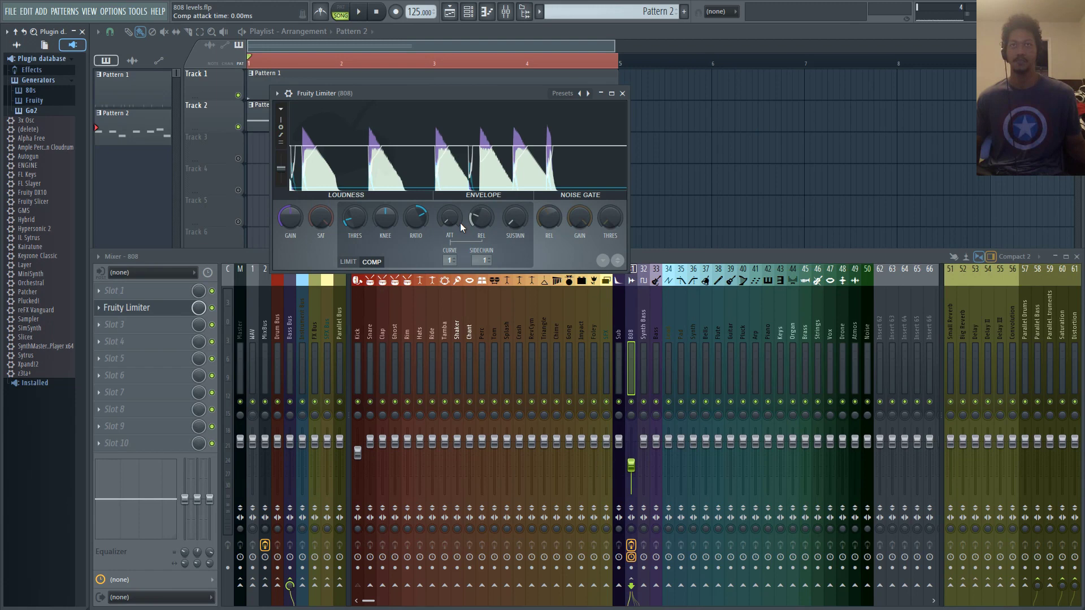
key(space)
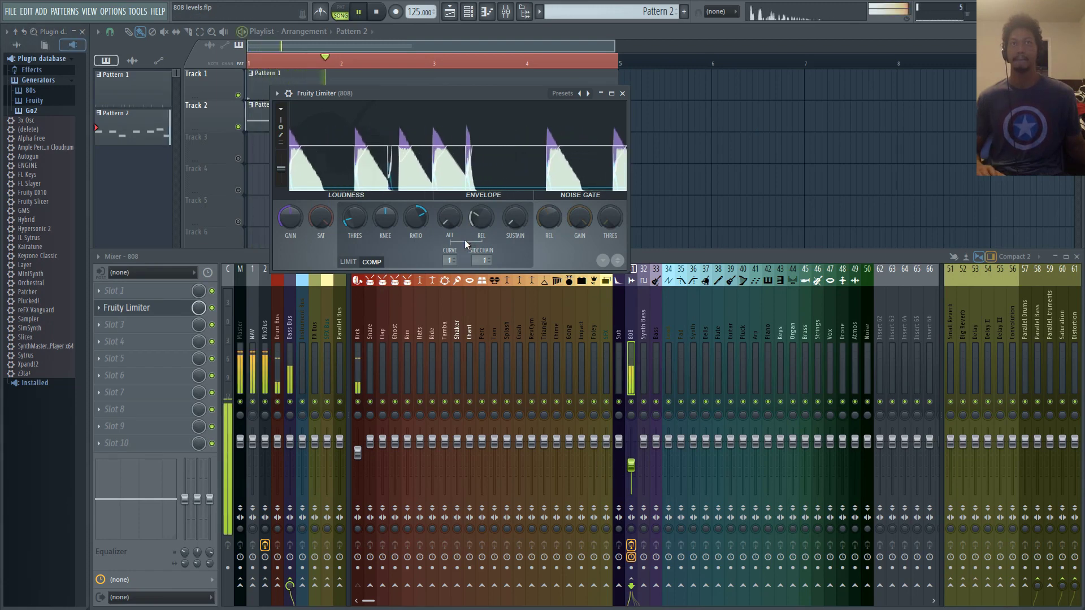
key(space)
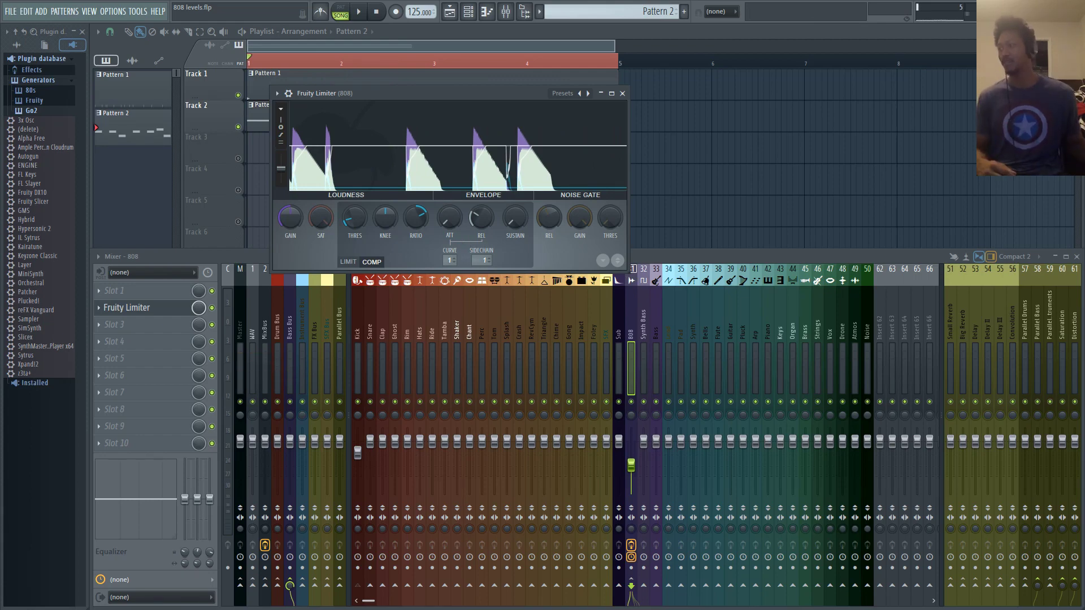
key(alt+Tab)
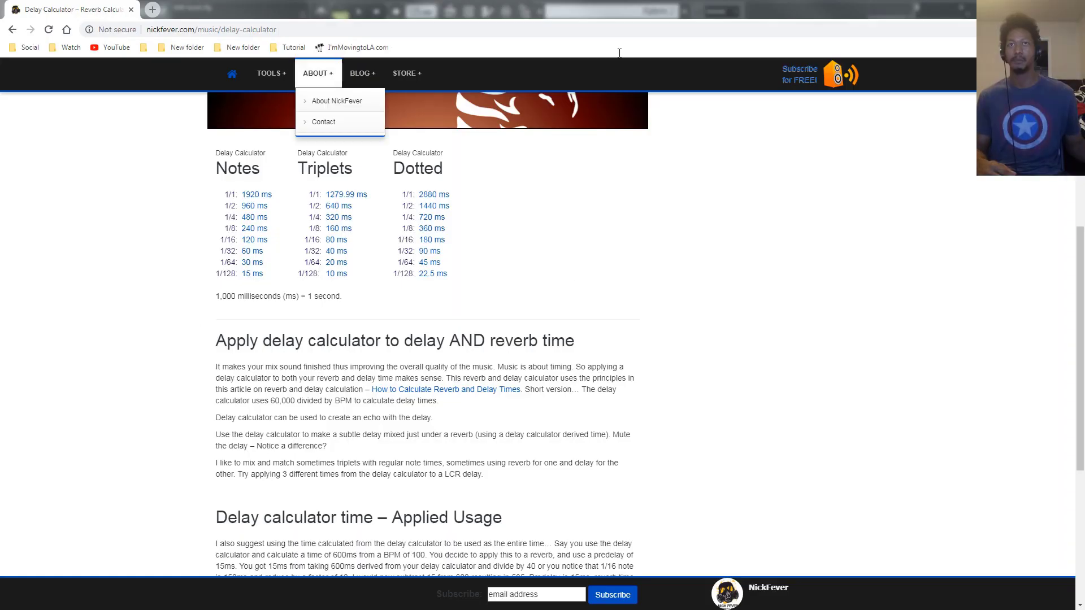
- Return from the delay calculator to FL Studio's 808 Fruity Limiter
key(alt+Tab)
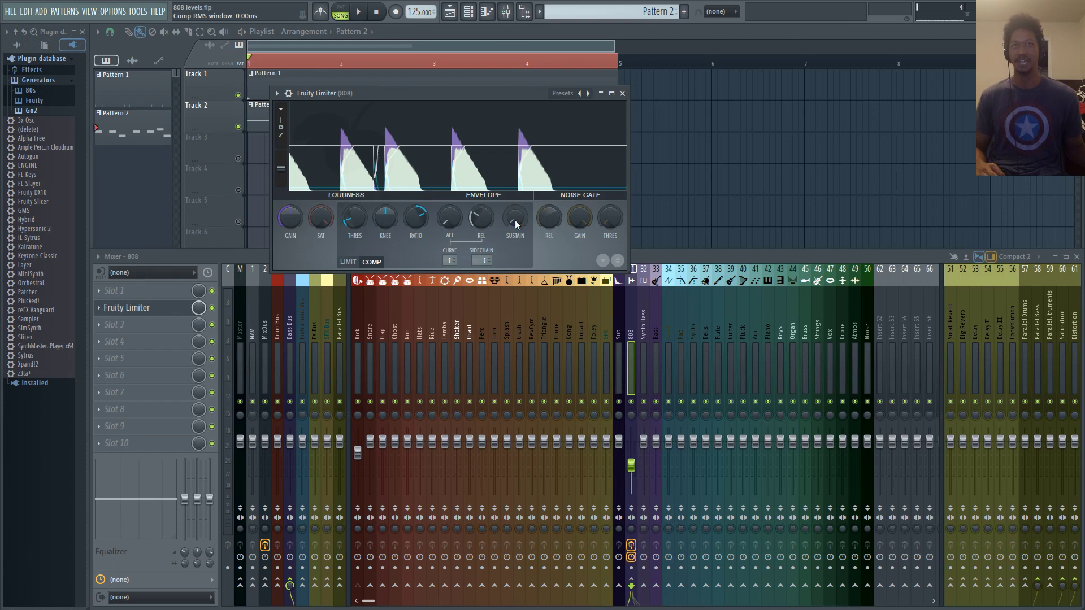
- Set the limiter's RMS window to 1.00 ms and release near 20 ms while auditioning
scroll(515, 224, up, 10)
key(space)
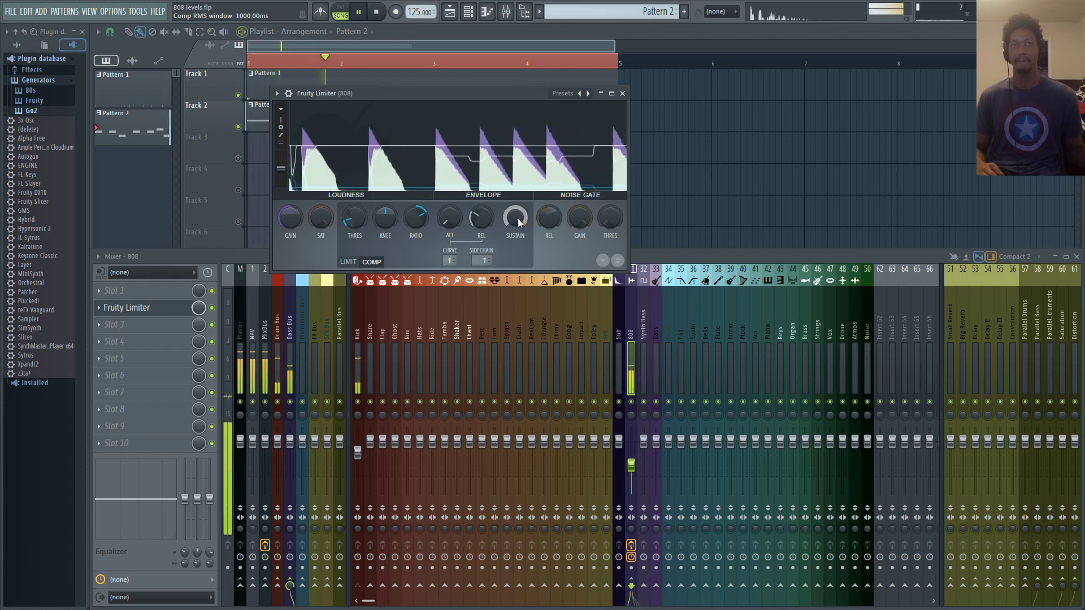
key(space)
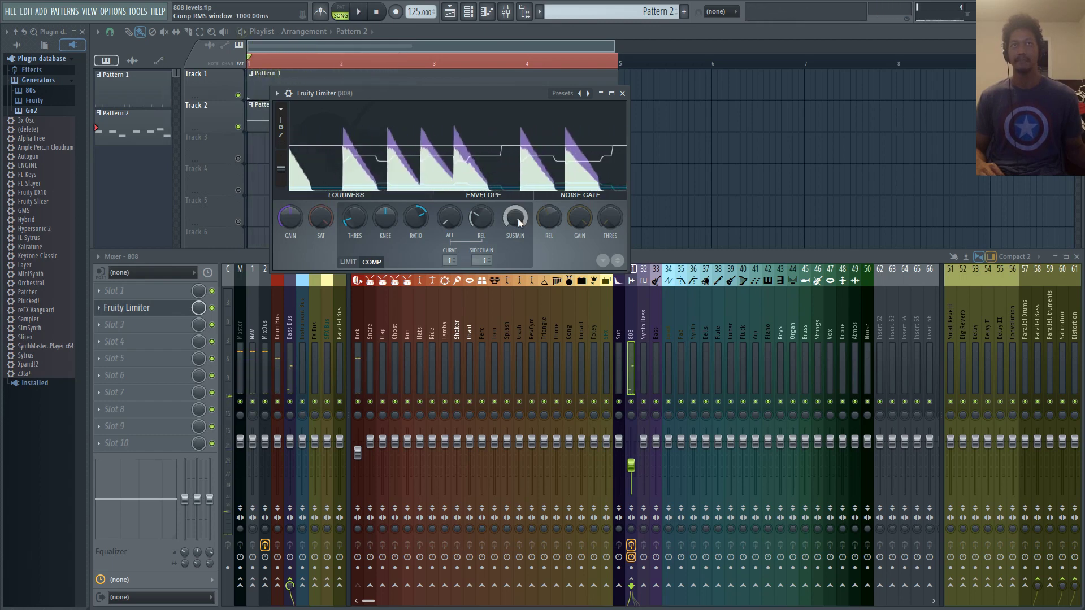
scroll(516, 218, down, 8)
key(space)
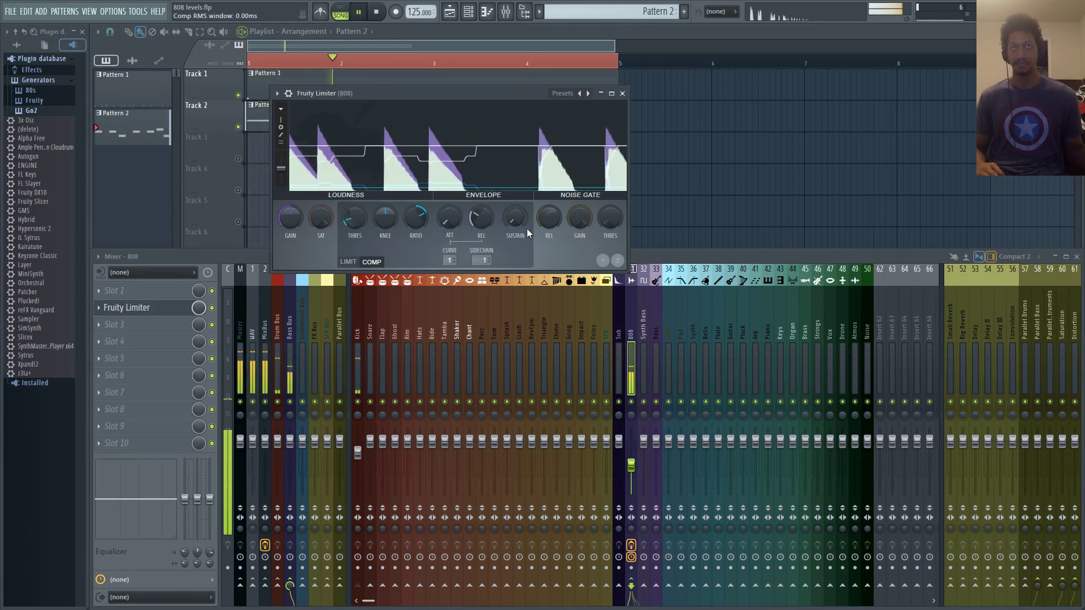
scroll(517, 220, up, 2)
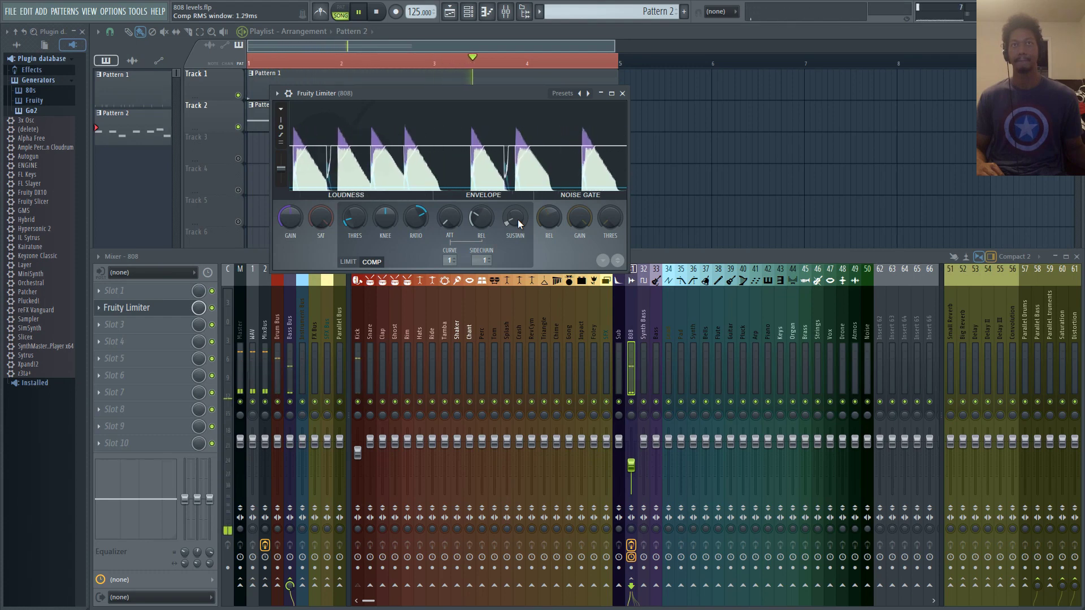
drag(518, 219, 517, 219)
key(space)
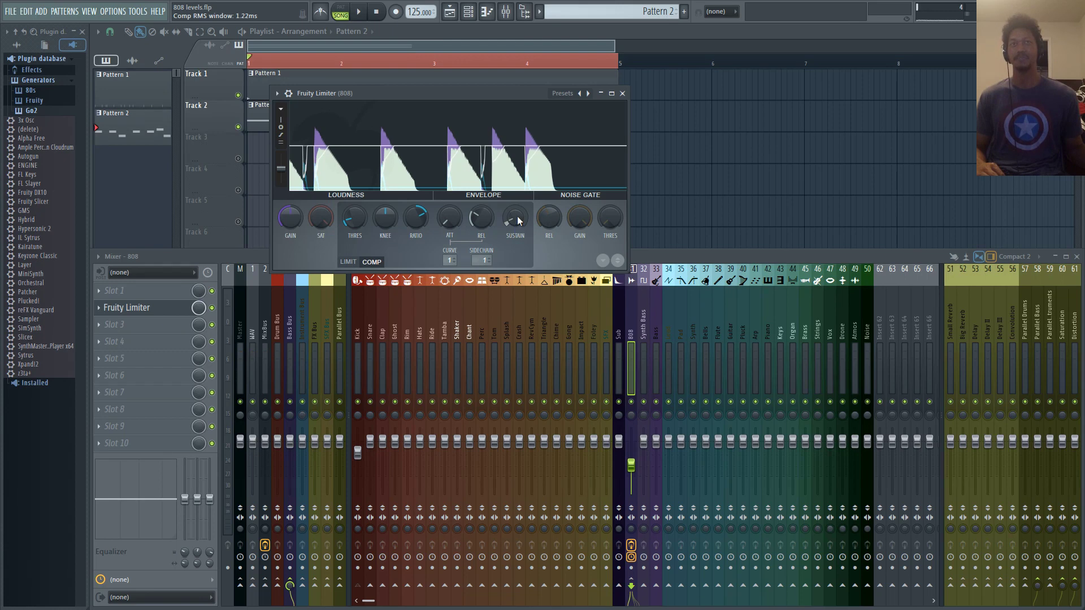
drag(517, 216, 517, 216)
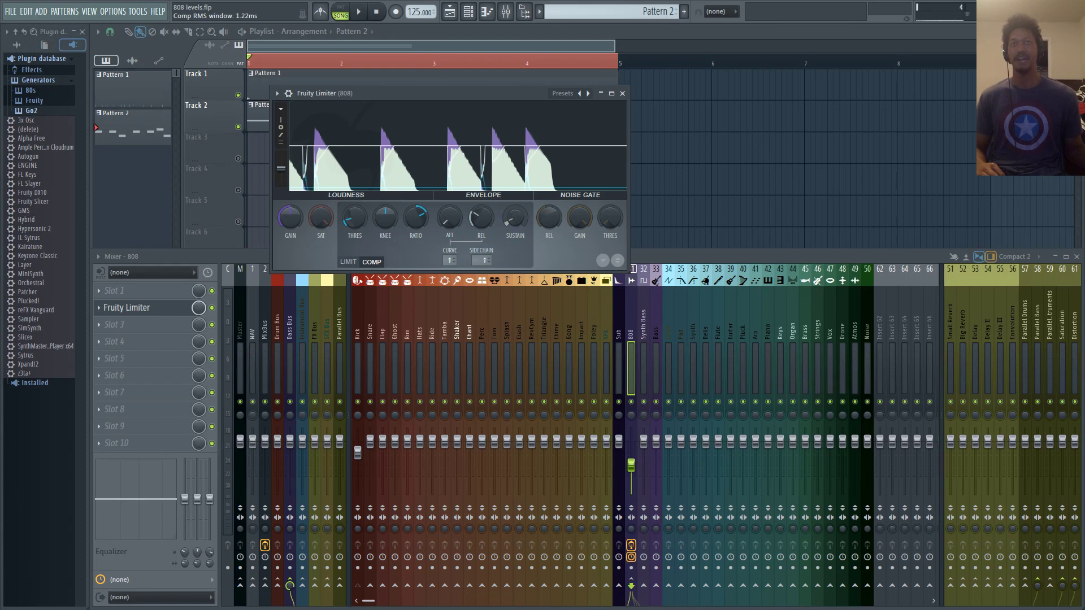
click(515, 221)
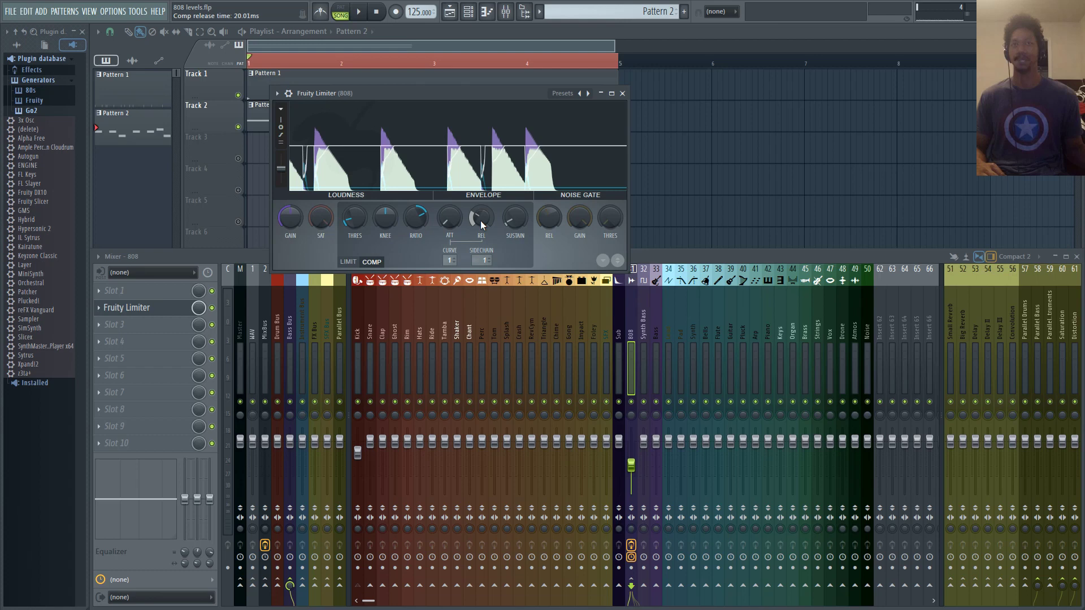
- Undo the 808's limiter and load a Fruity Peak Controller into an empty Kick insert slot
key(ctrl+z)
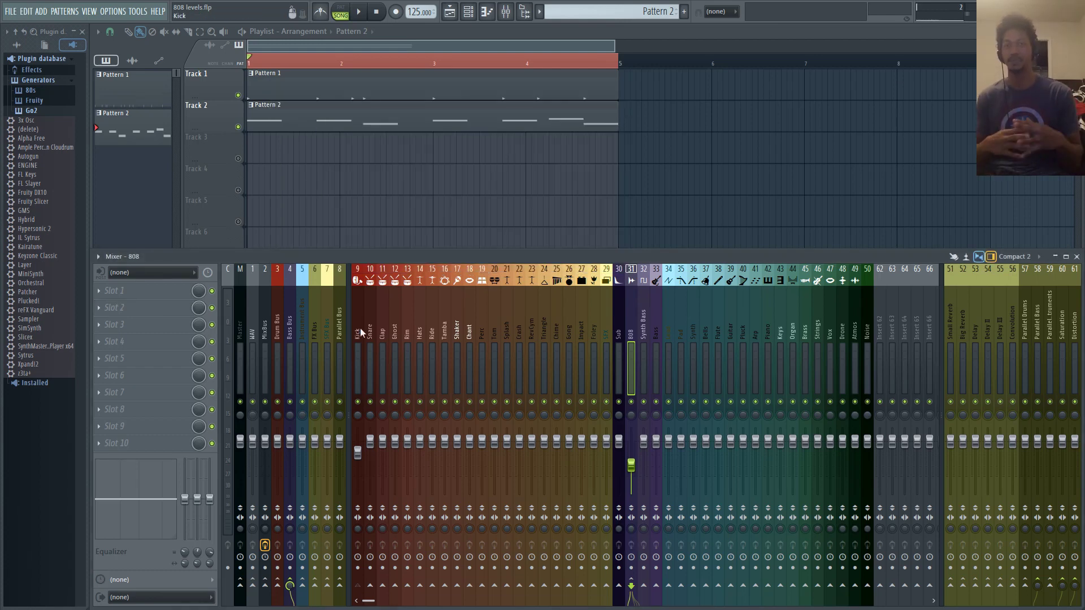
click(361, 327)
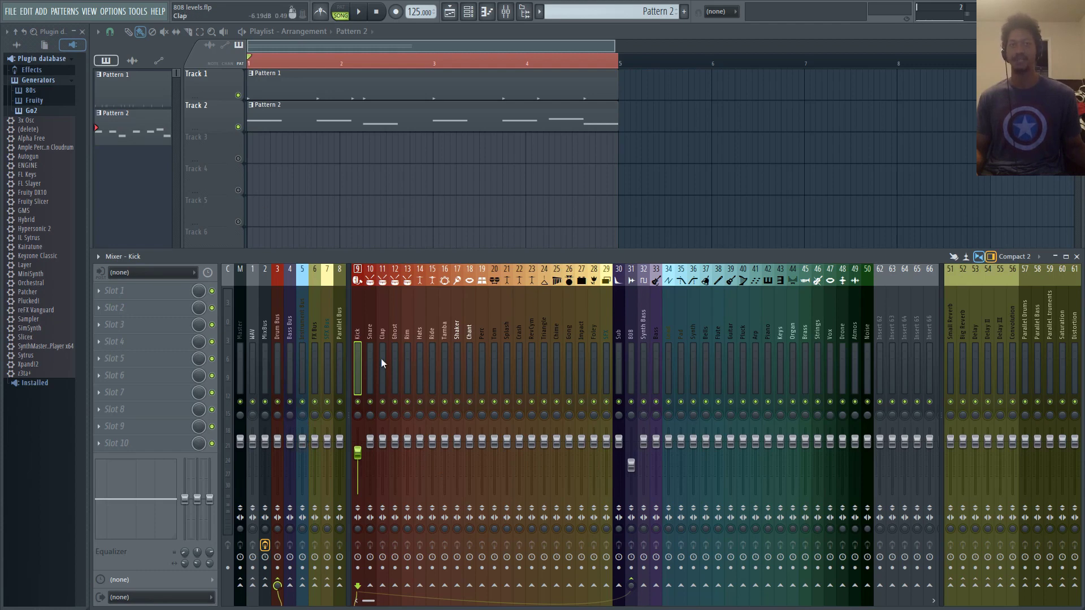
click(113, 327)
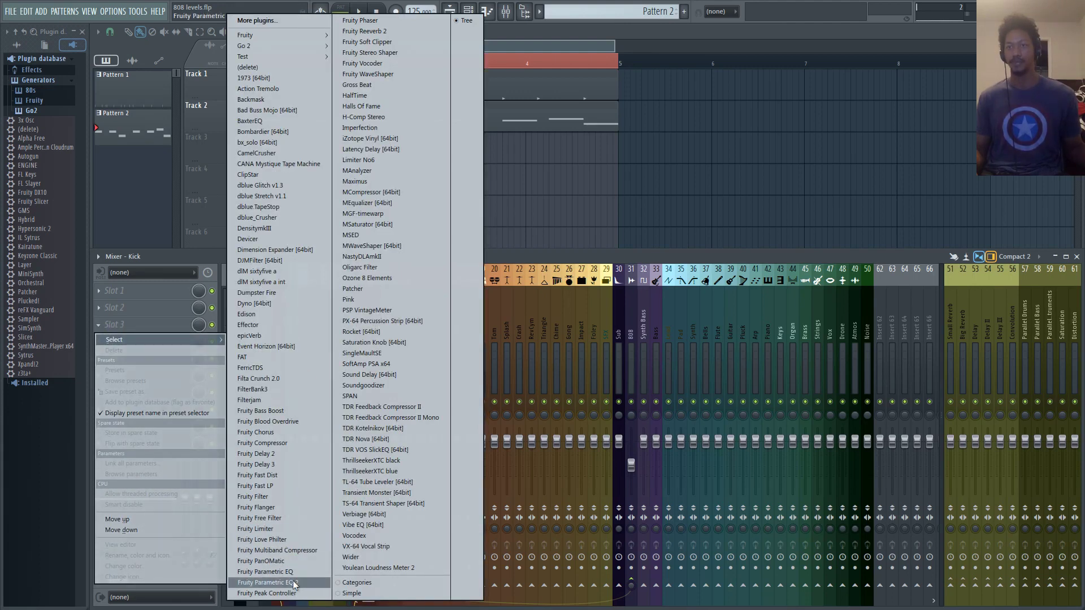
click(266, 593)
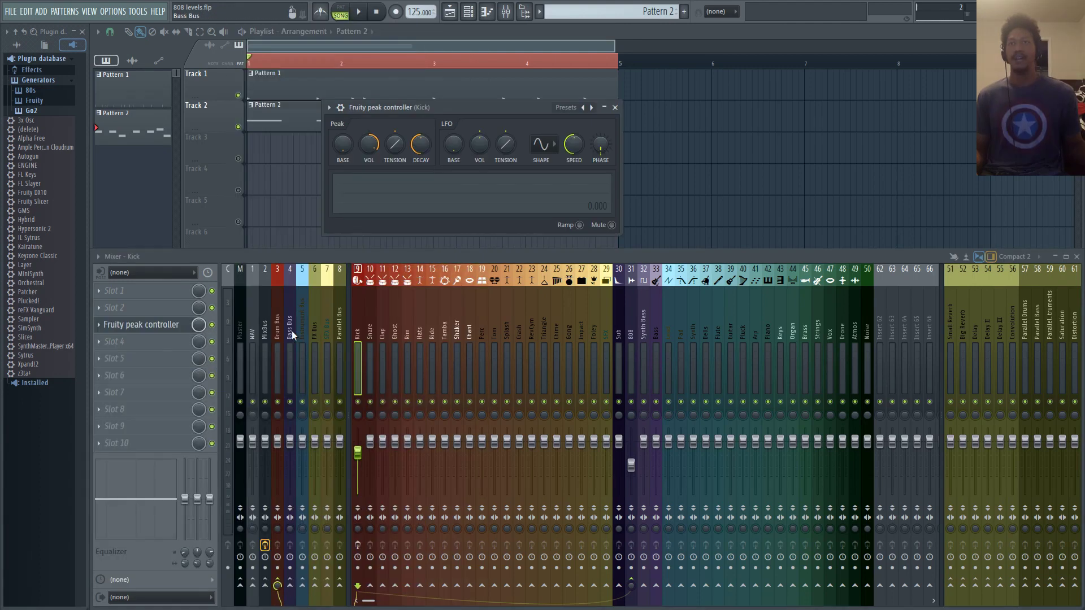
- Select the Bass Bus insert (track 4) in the mixer
click(292, 334)
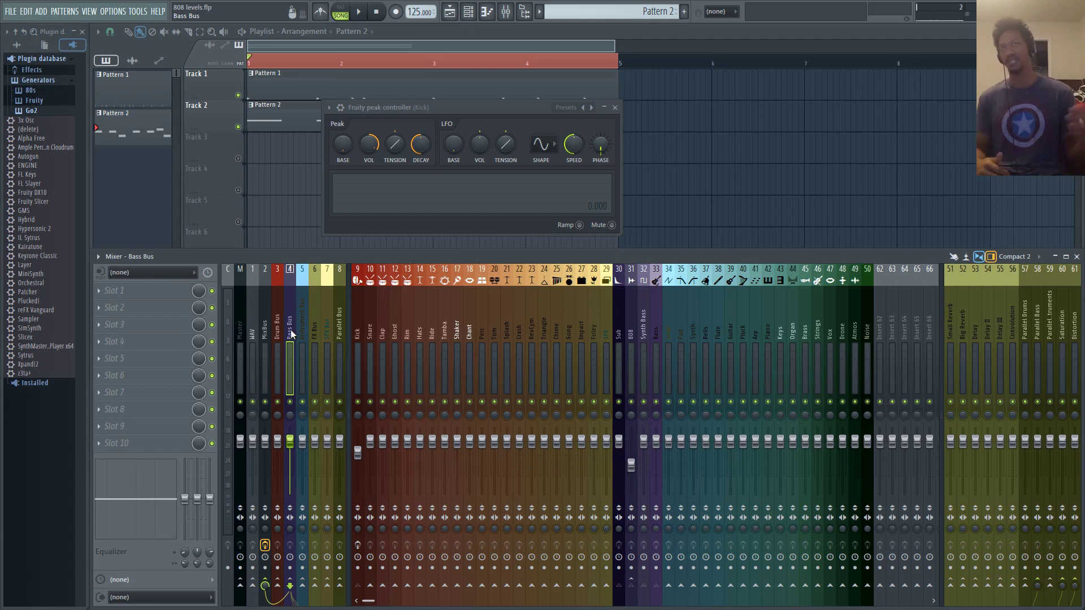
- Link the Bass Bus volume to the internal controller 'Peak ctrl - Peak'
right_click(290, 442)
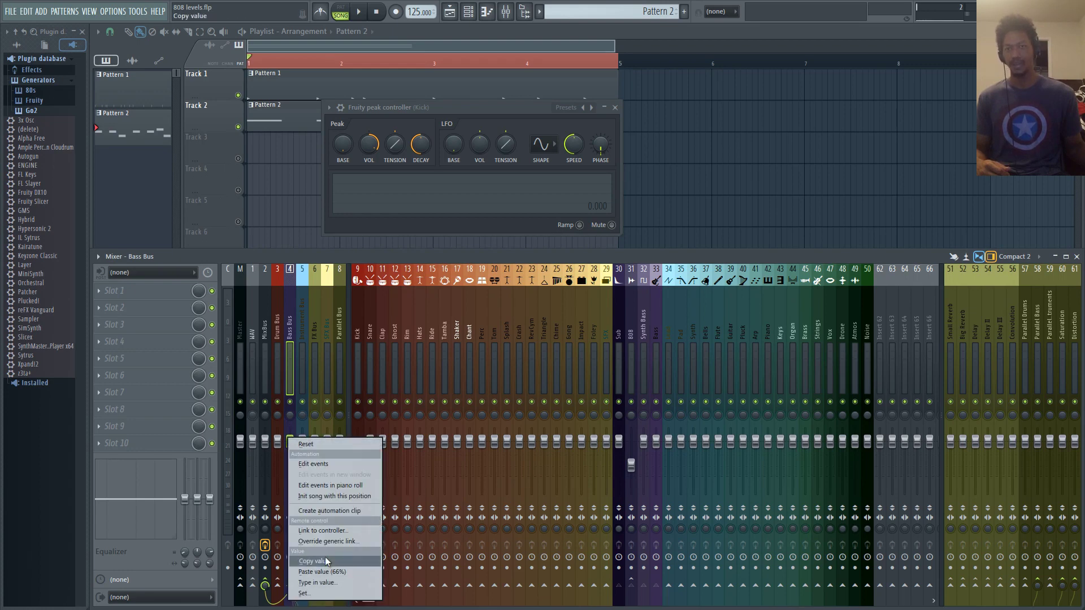
click(316, 531)
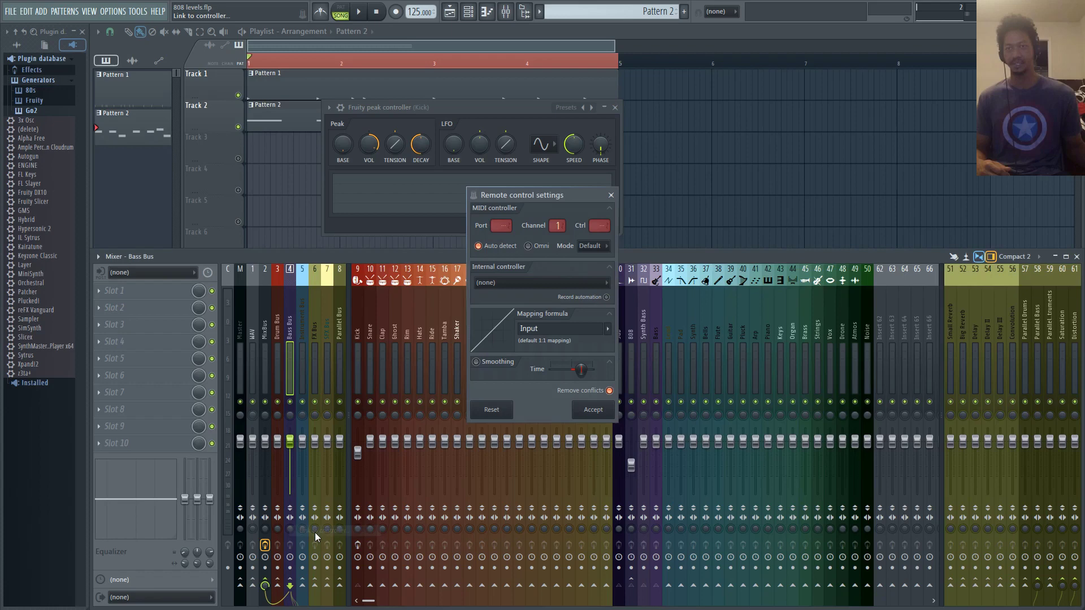
click(561, 286)
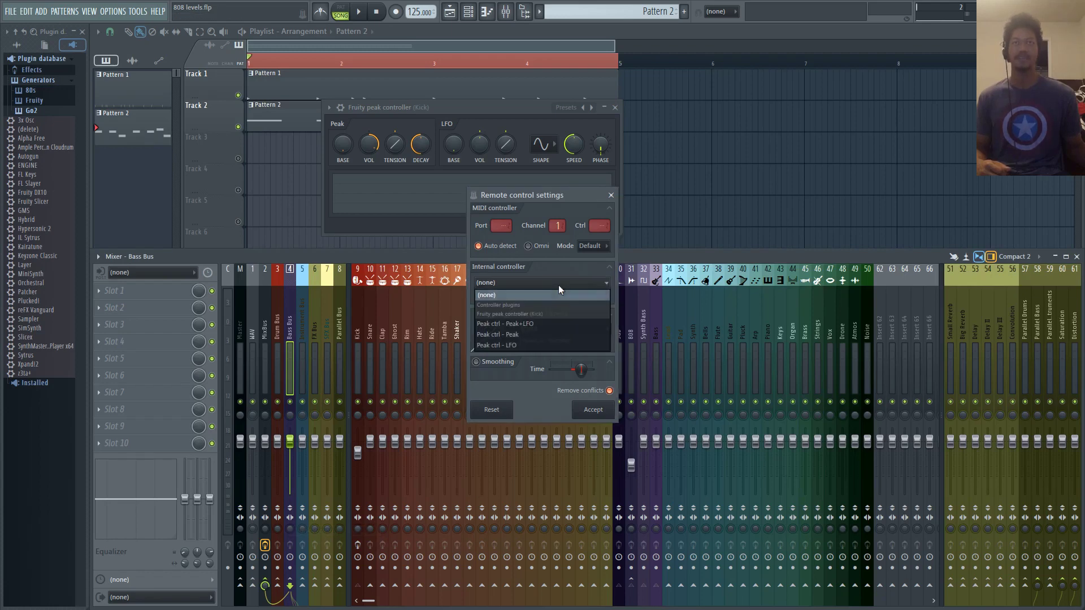
click(507, 333)
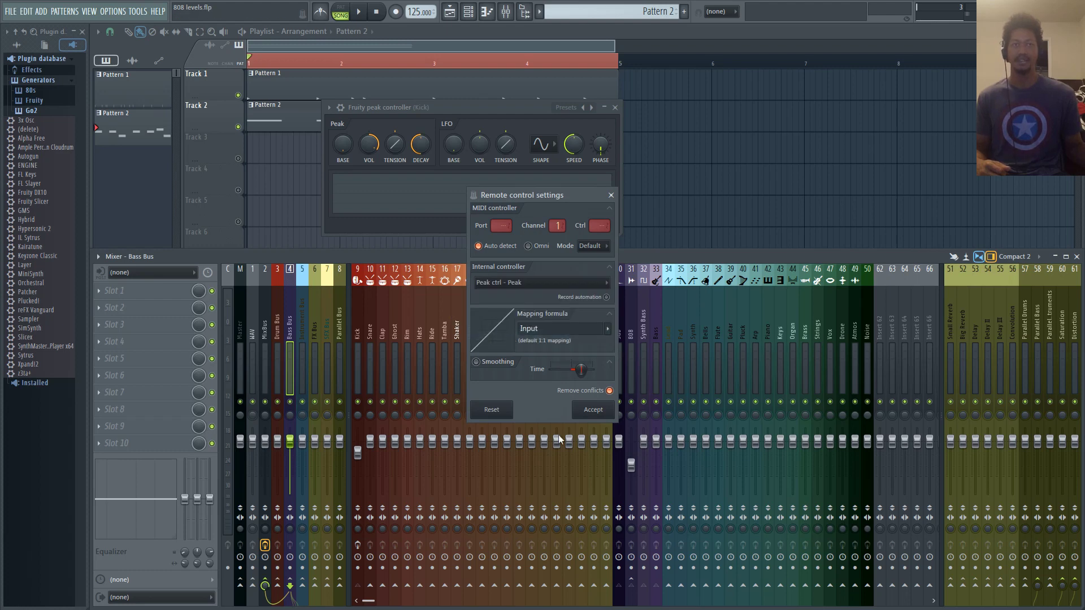
click(593, 409)
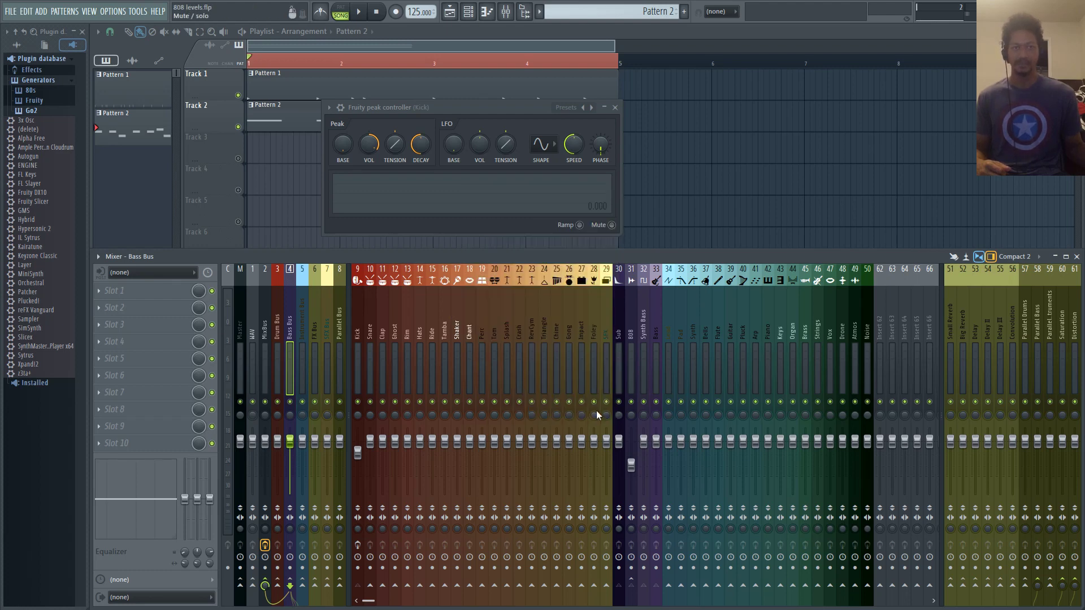
- Copy the Bass Bus fader's 80% value for the peak controller's BASE knob
right_click(295, 442)
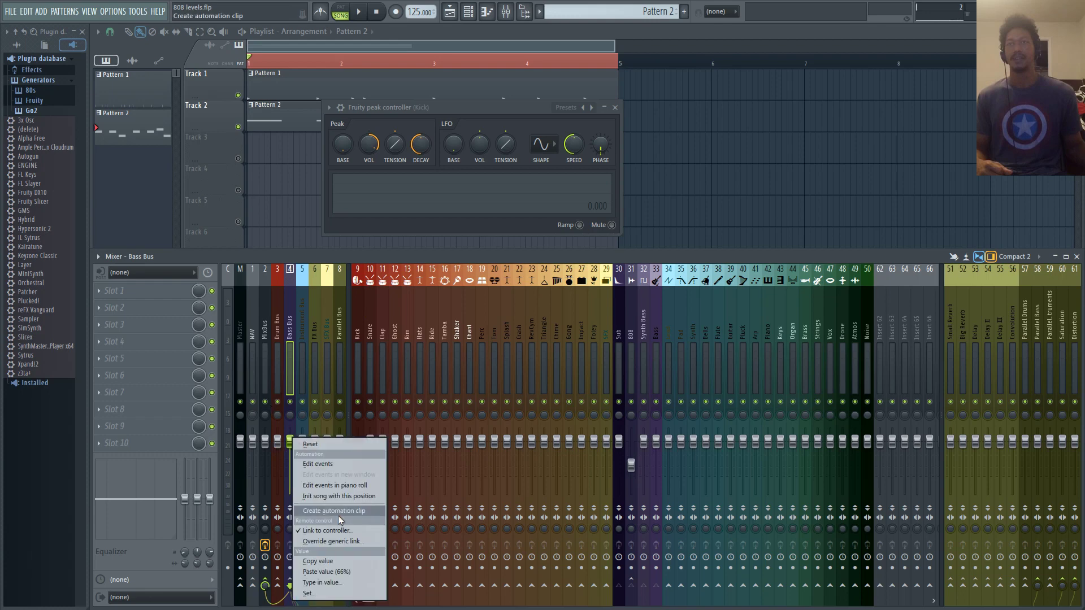
click(321, 564)
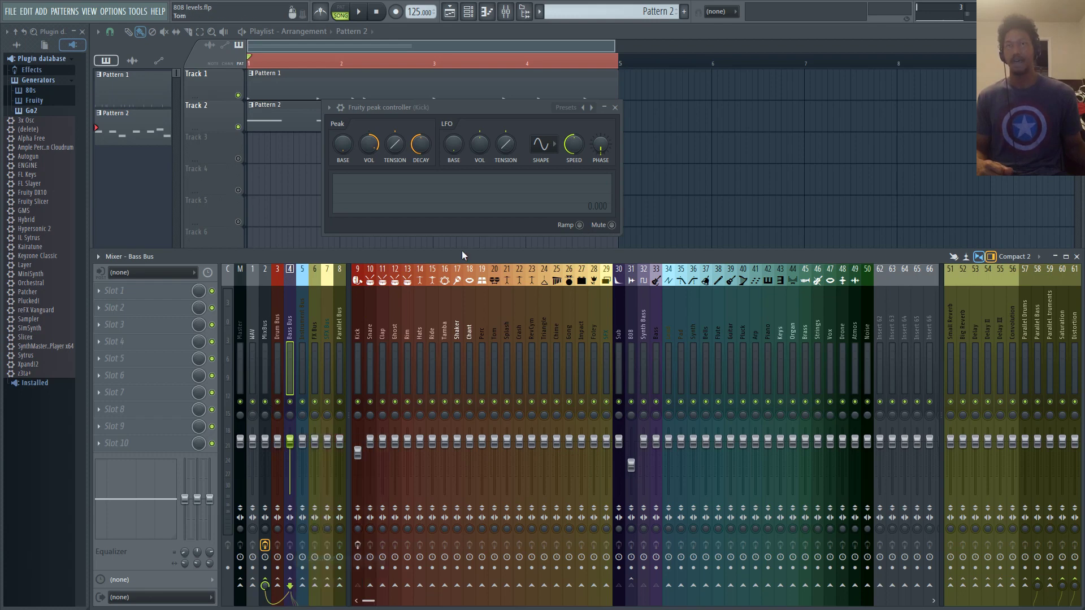
right_click(344, 140)
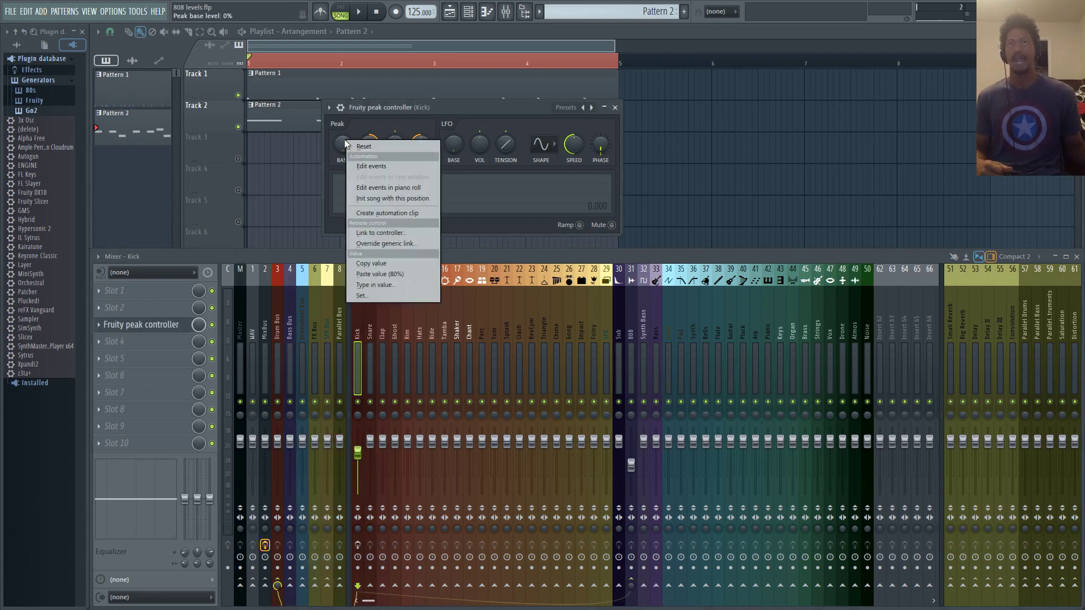
click(385, 273)
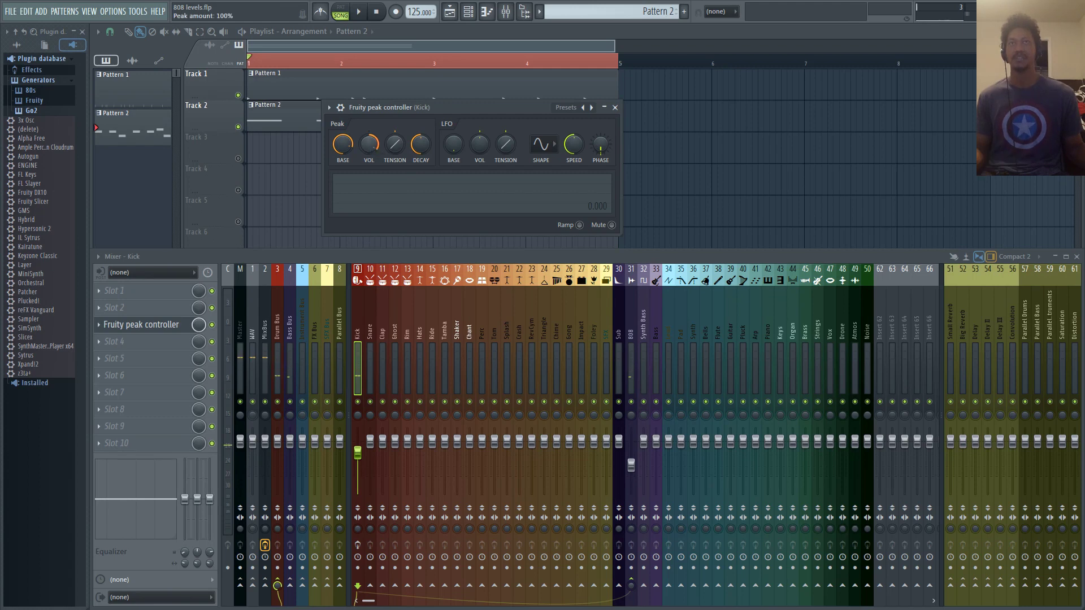
key(space)
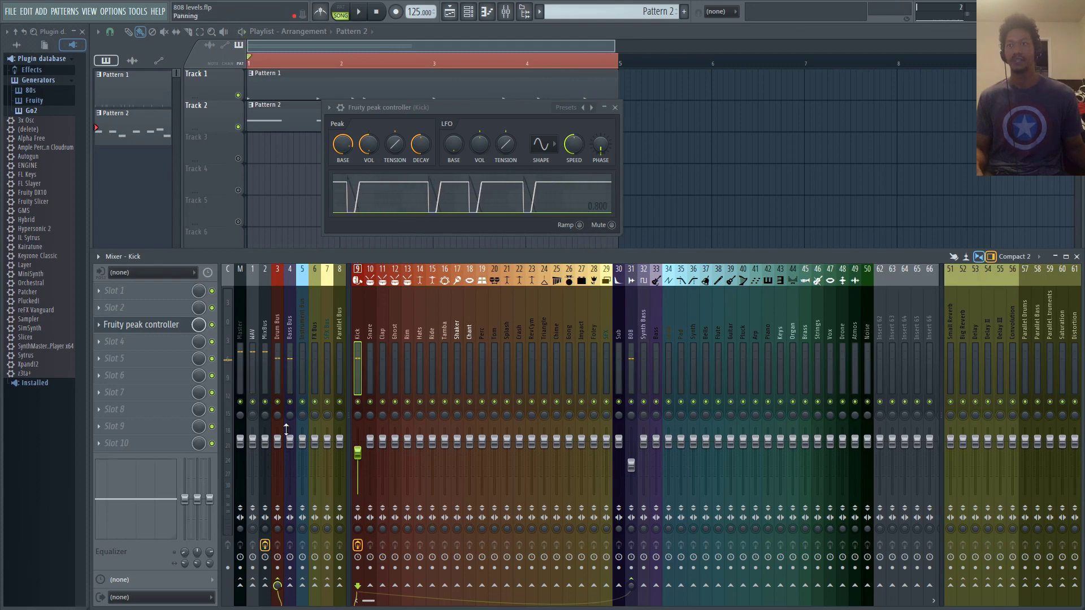
key(space)
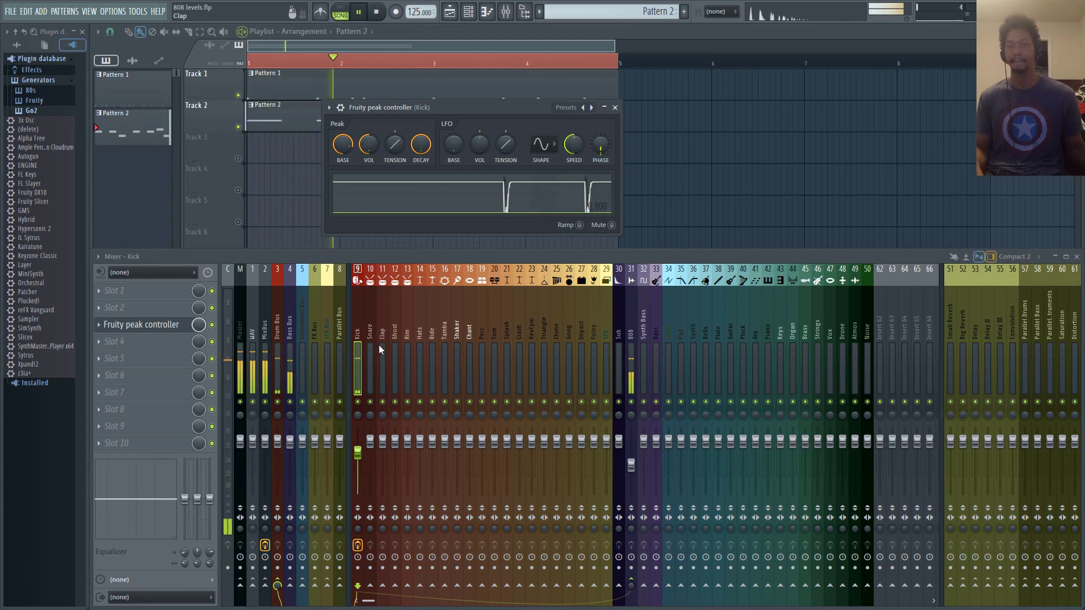
- Try peak TENSION values (-70%, -9%, 88%, -27%) during playback, settling near -48%
key(space)
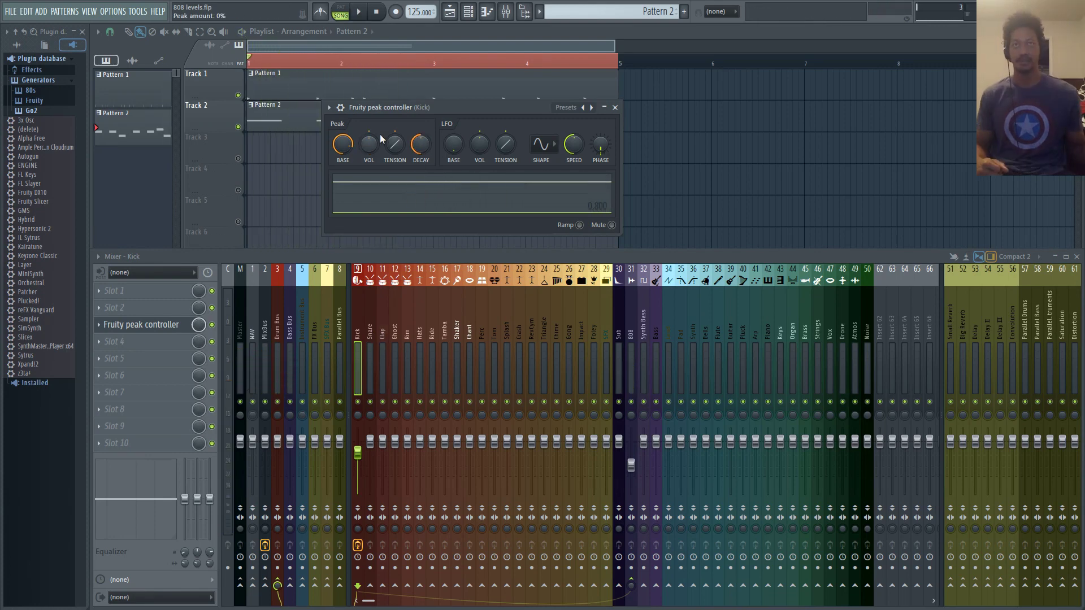
drag(395, 145, 395, 181)
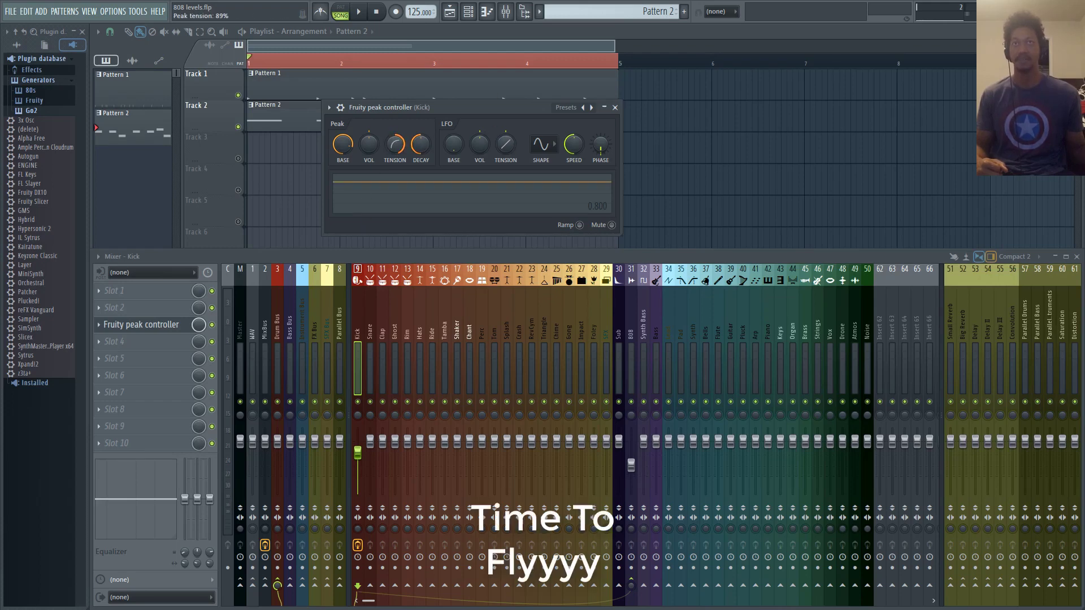
drag(395, 145, 395, 131)
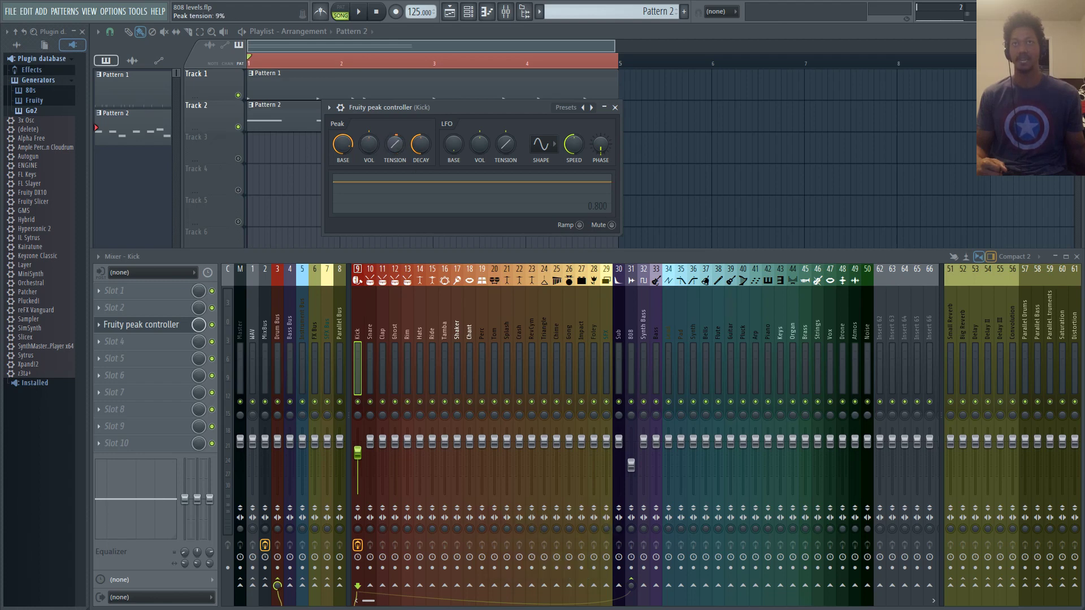
drag(395, 146, 396, 149)
right_click(399, 148)
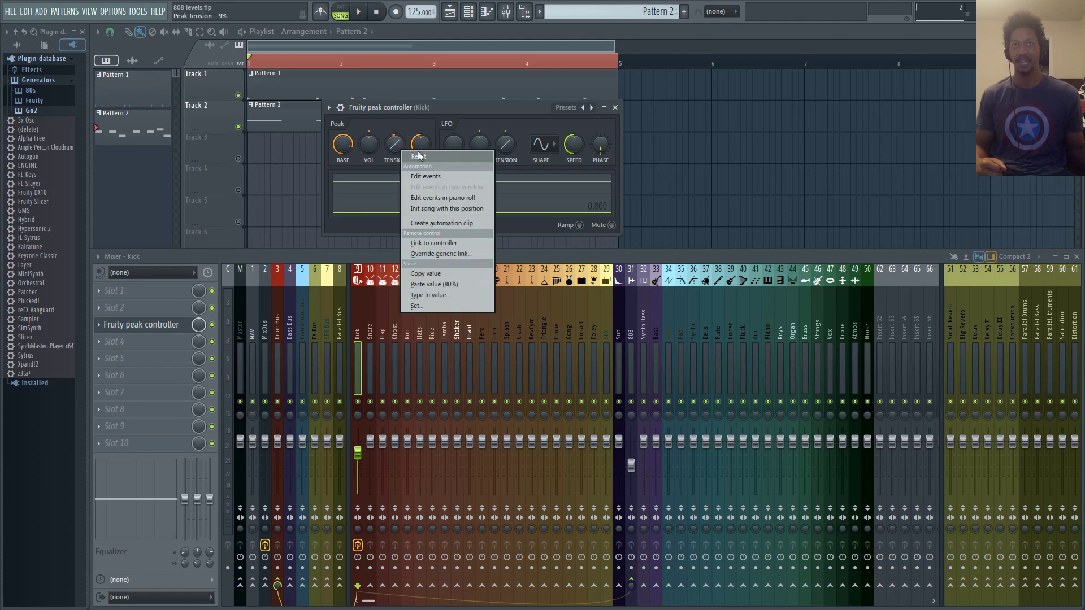
key(space)
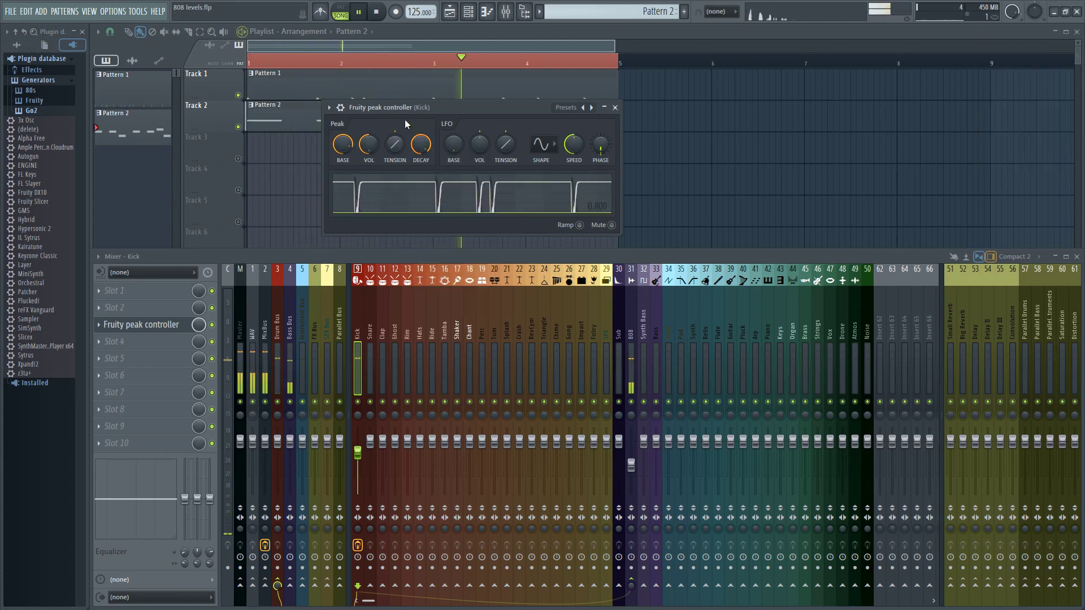
drag(395, 143, 396, 102)
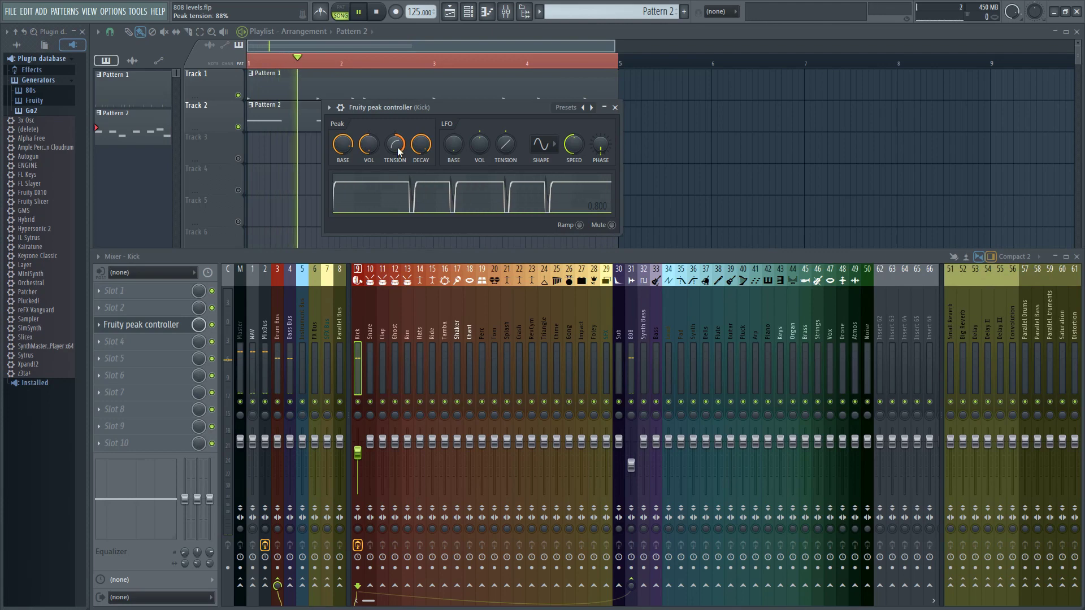
drag(398, 148, 398, 205)
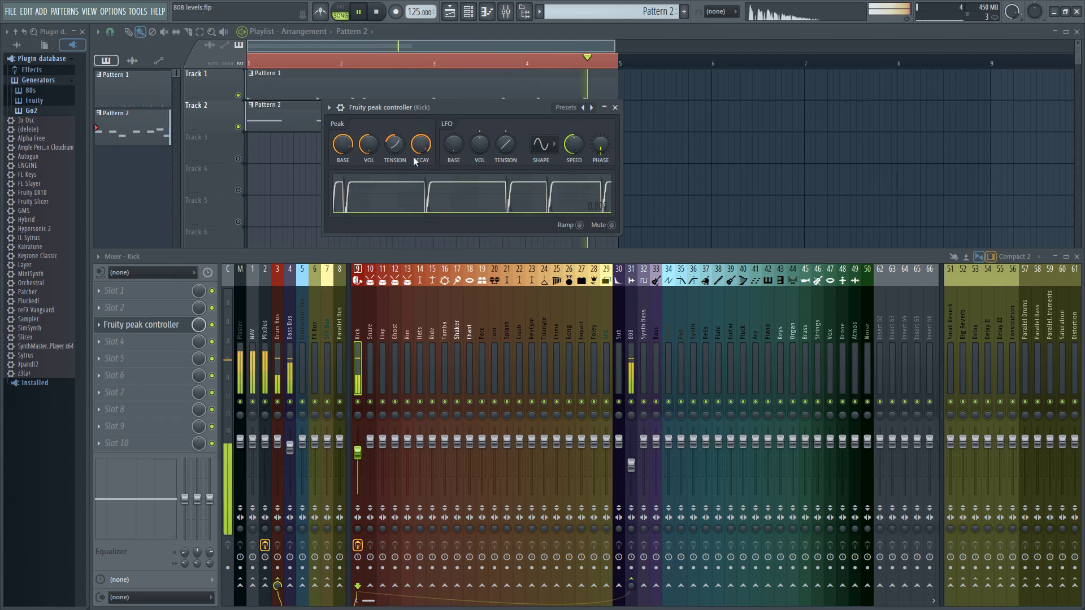
drag(396, 148, 396, 153)
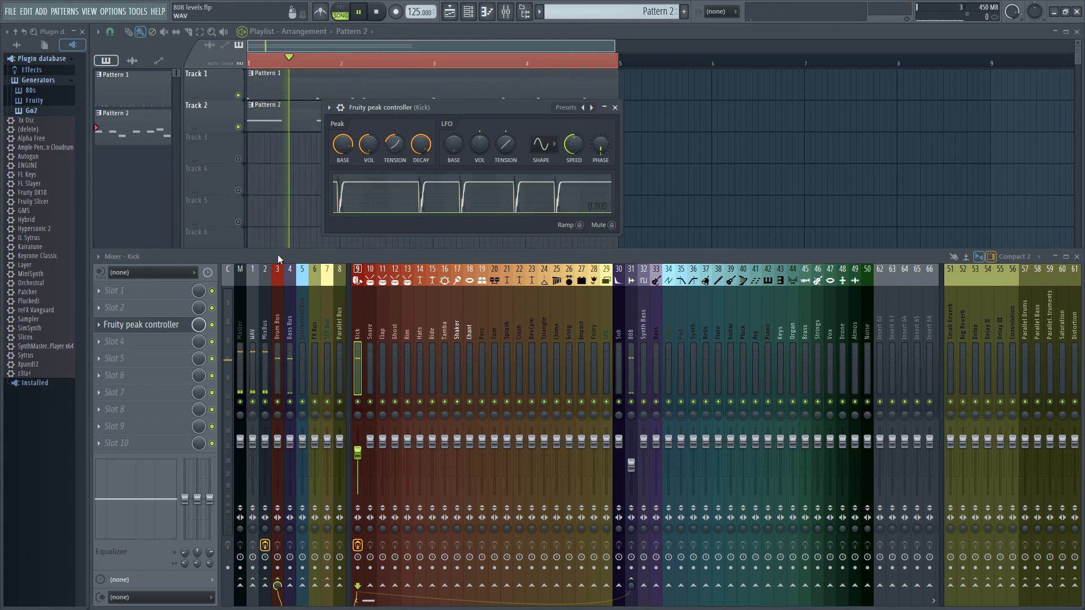
- Re-toggle the Kick track's arm, set peak tension to -45%, and check the peak controller slot menu
click(358, 546)
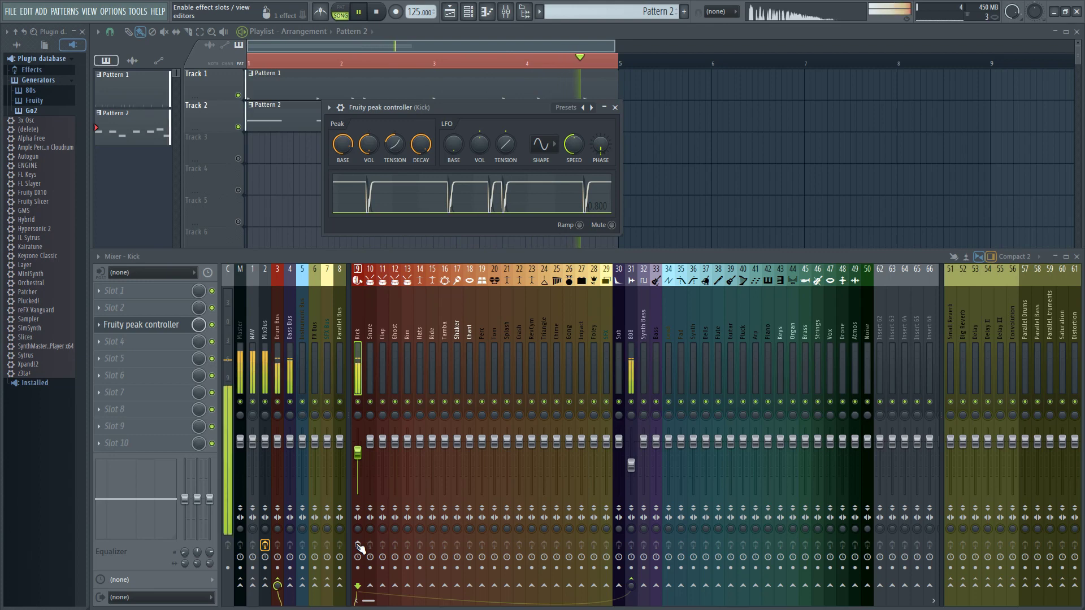
click(358, 546)
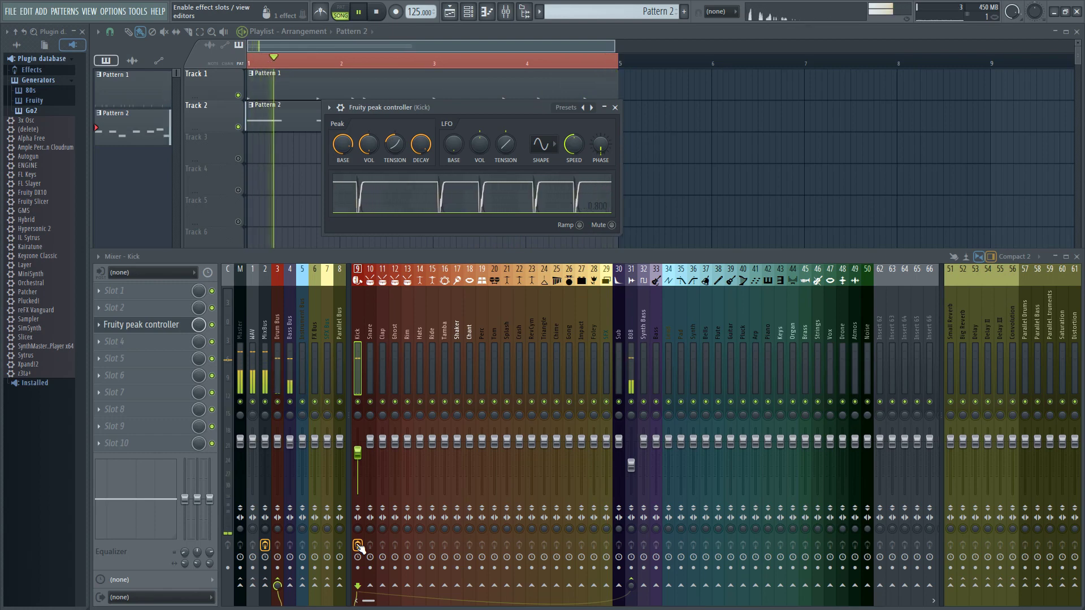
drag(394, 143, 395, 160)
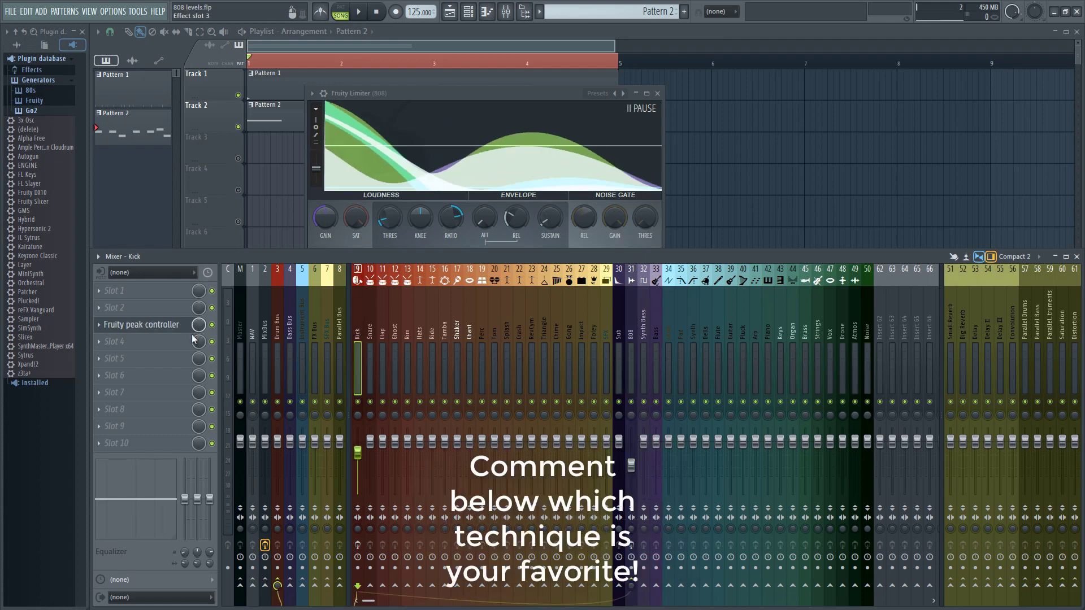
click(100, 325)
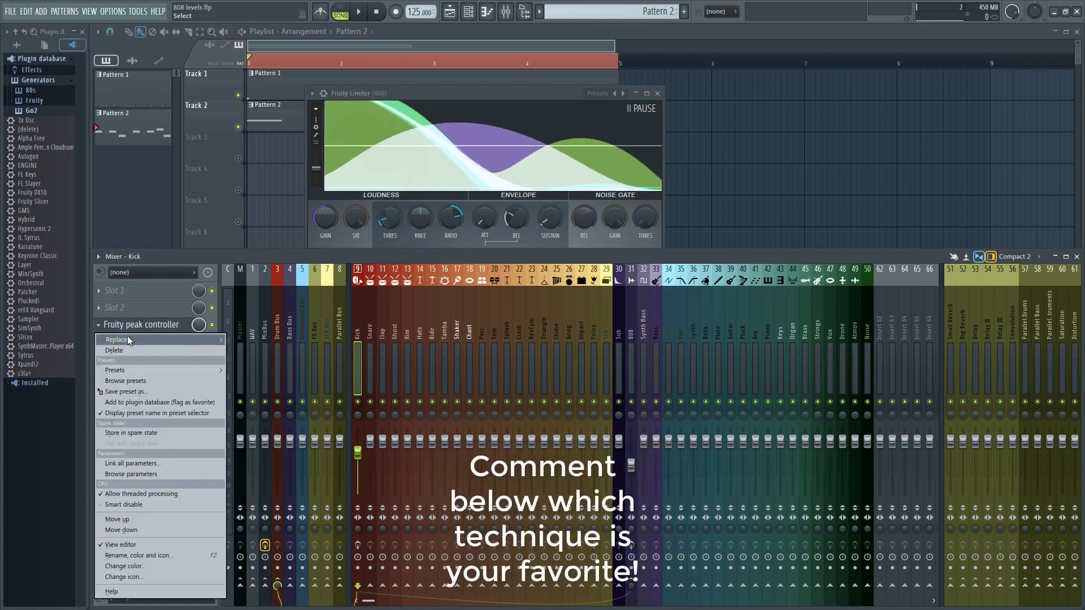
click(119, 322)
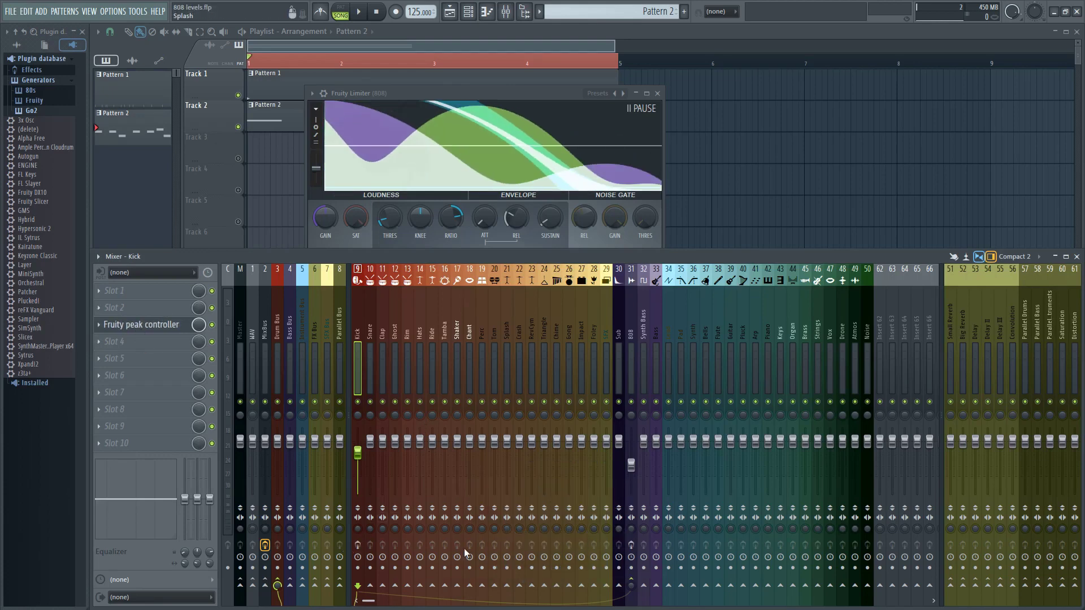
- Create a Volume multiplier automation clip from the Tutorial 808 channel's VOL knob
key(F12)
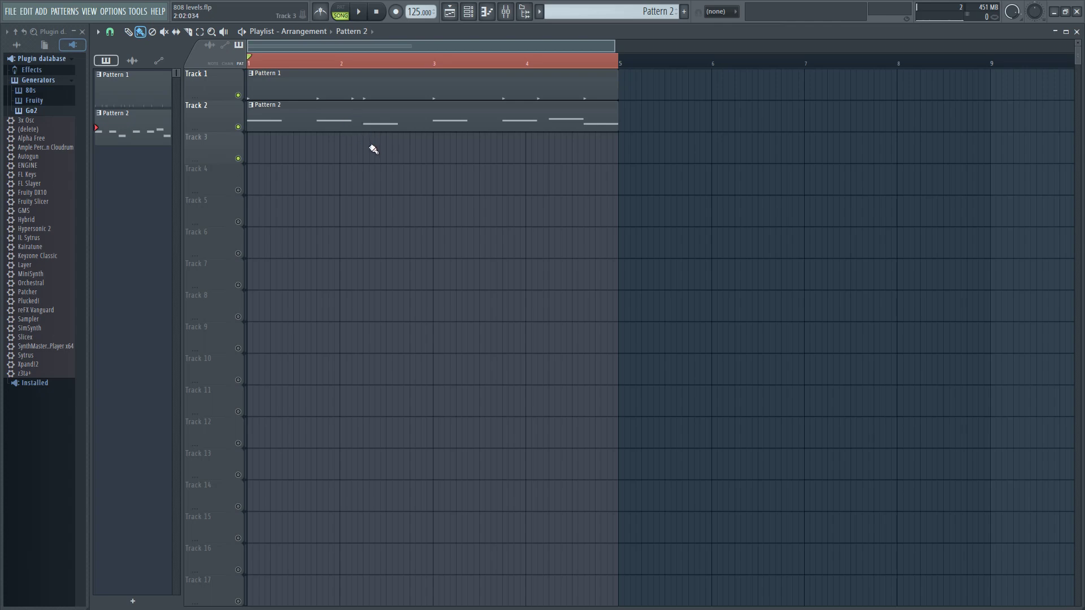
double_click(282, 125)
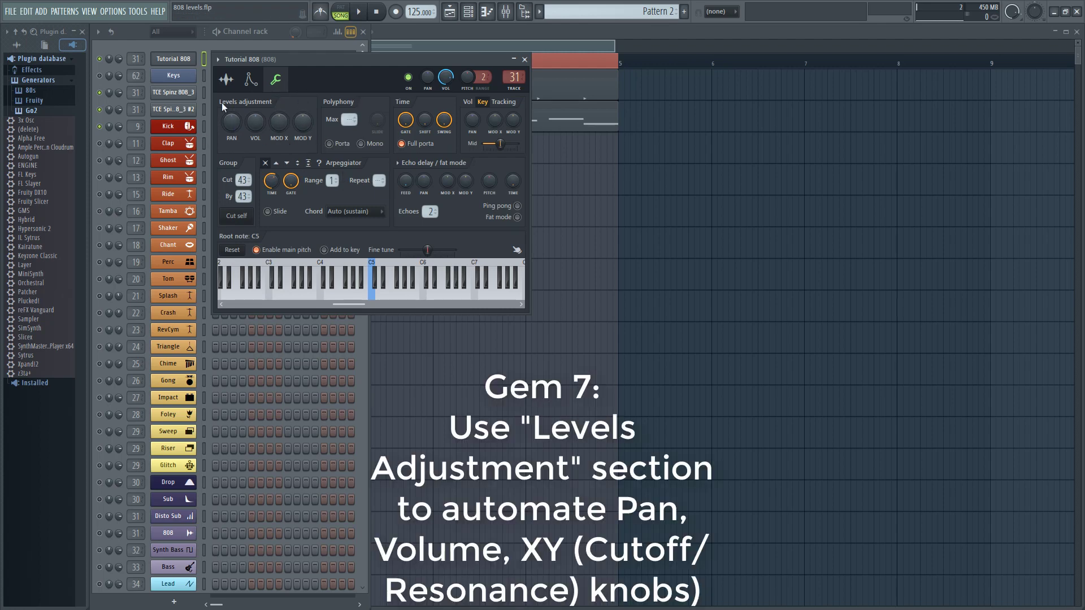
right_click(259, 128)
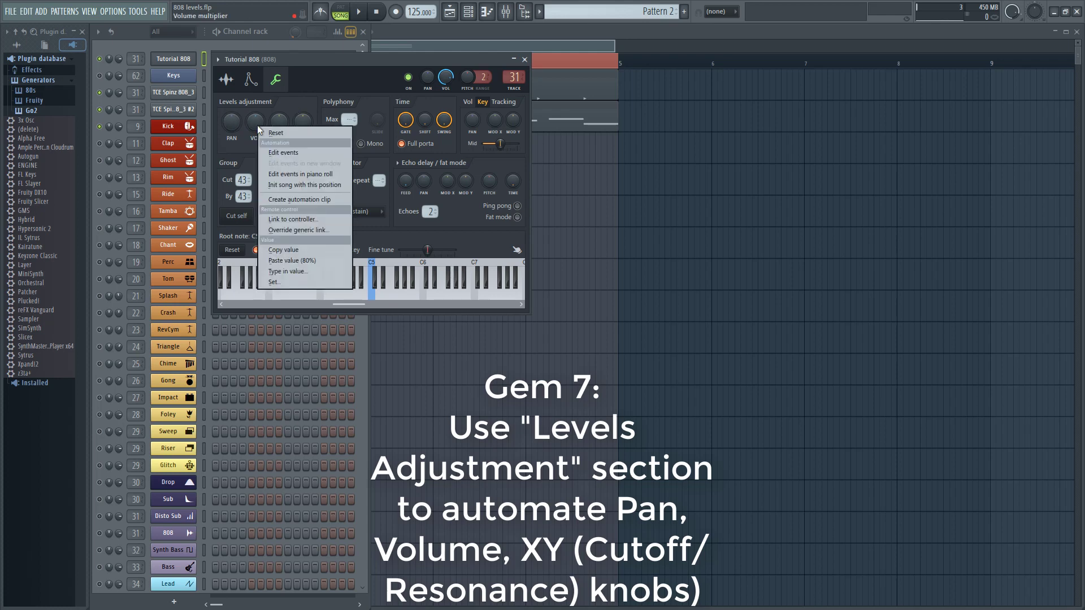
click(300, 199)
key(F5)
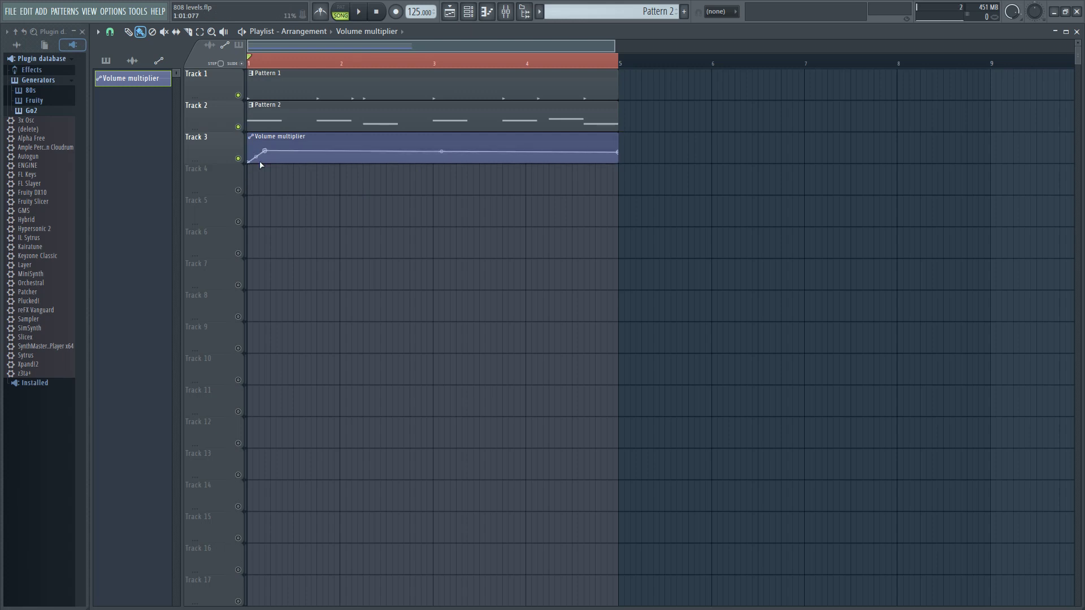
- Move the clip's second point earlier, shorten the clip to a brief ramp, and zoom in on it
drag(267, 152, 255, 151)
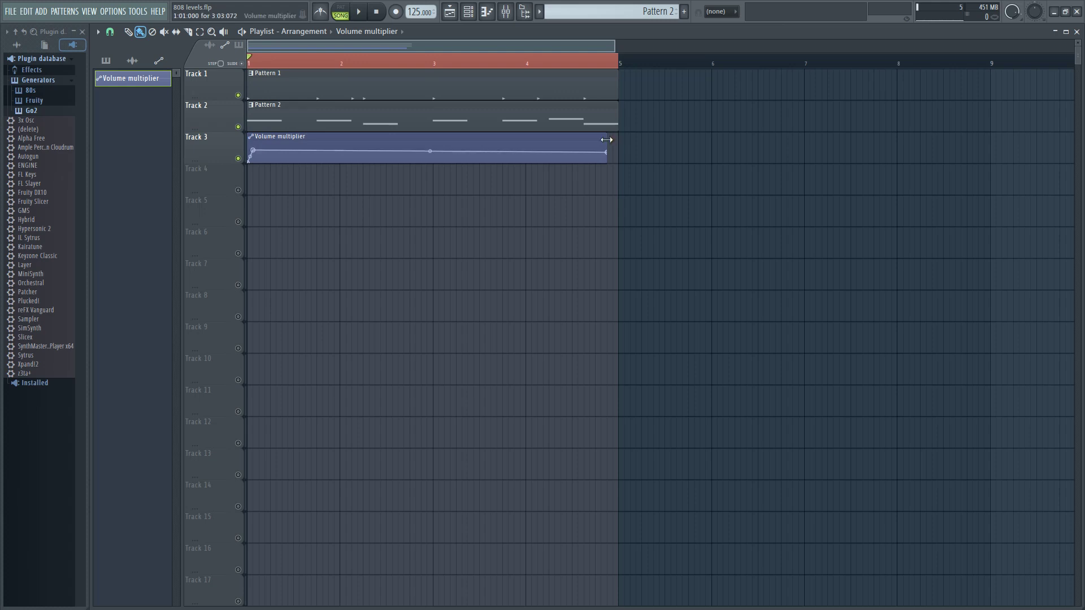
drag(607, 141, 277, 142)
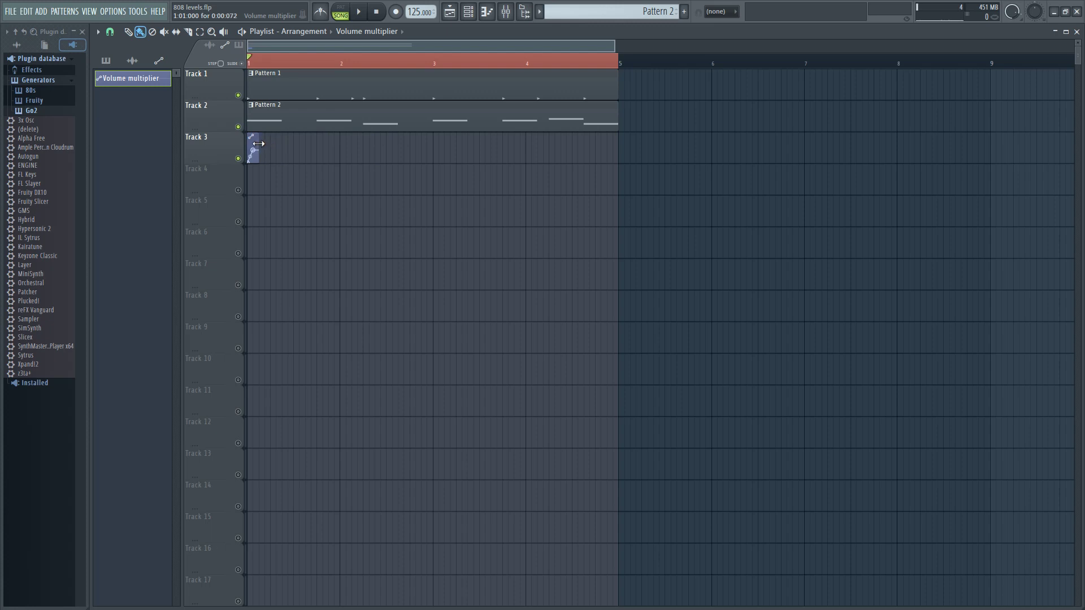
click(211, 32)
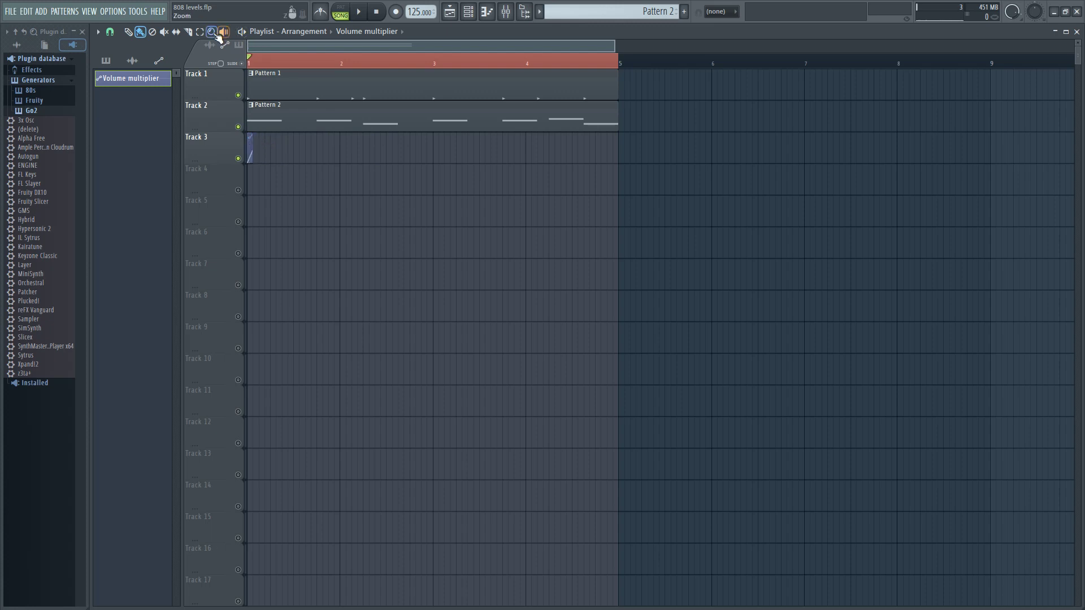
drag(279, 142, 284, 143)
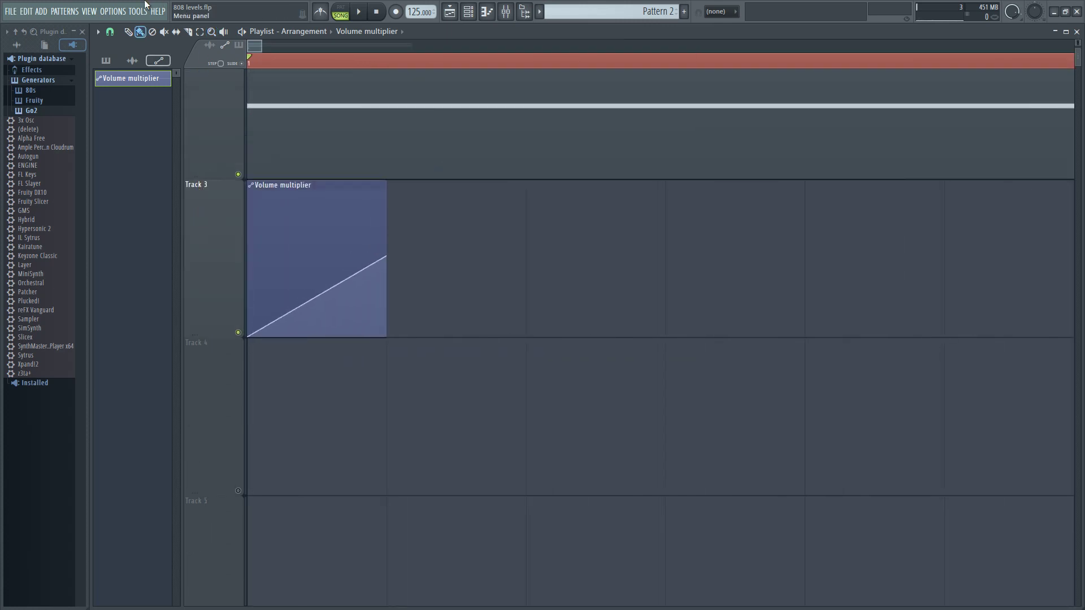
click(140, 32)
scroll(425, 254, up, 3)
scroll(446, 294, down, 3)
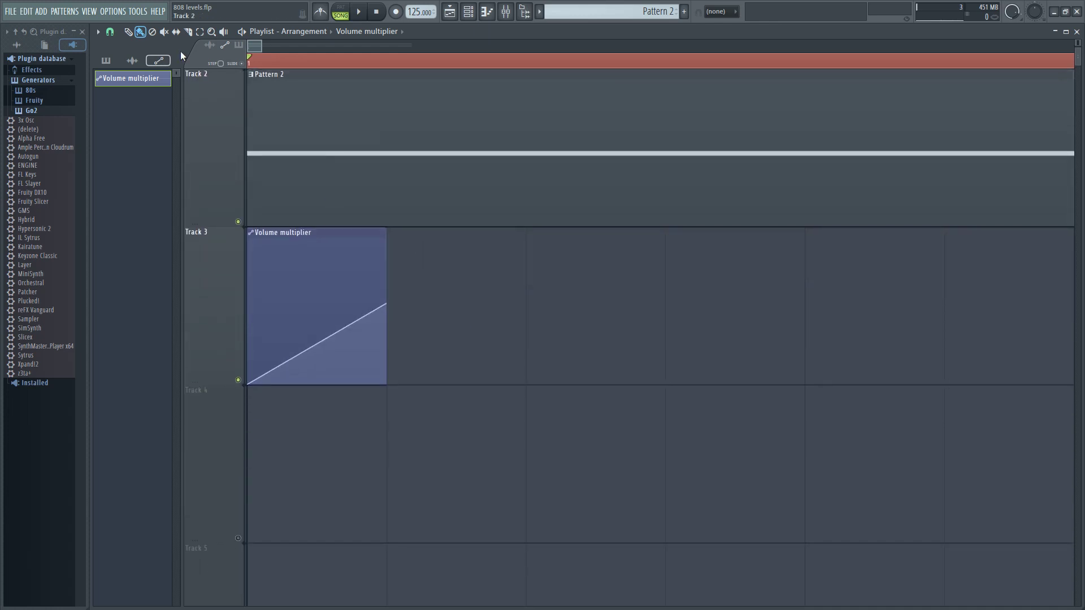
click(115, 12)
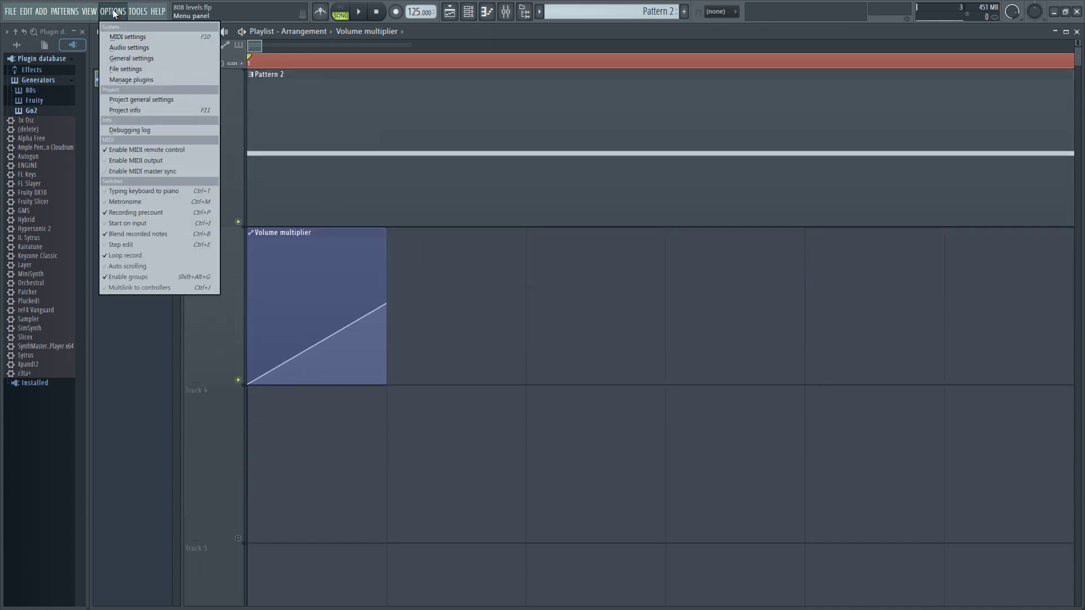
click(133, 67)
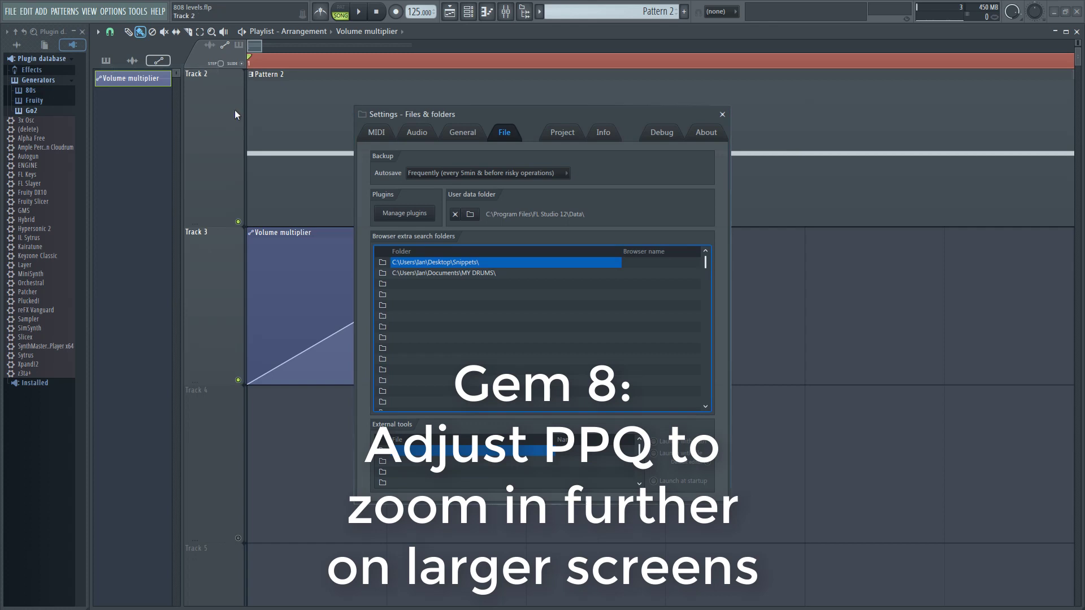
click(564, 133)
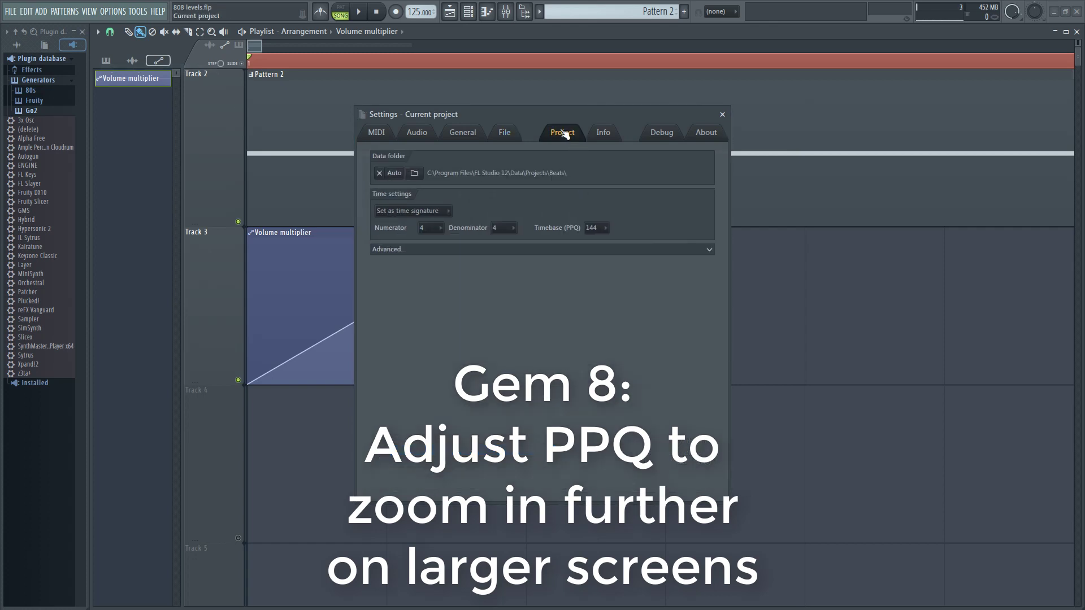
click(600, 228)
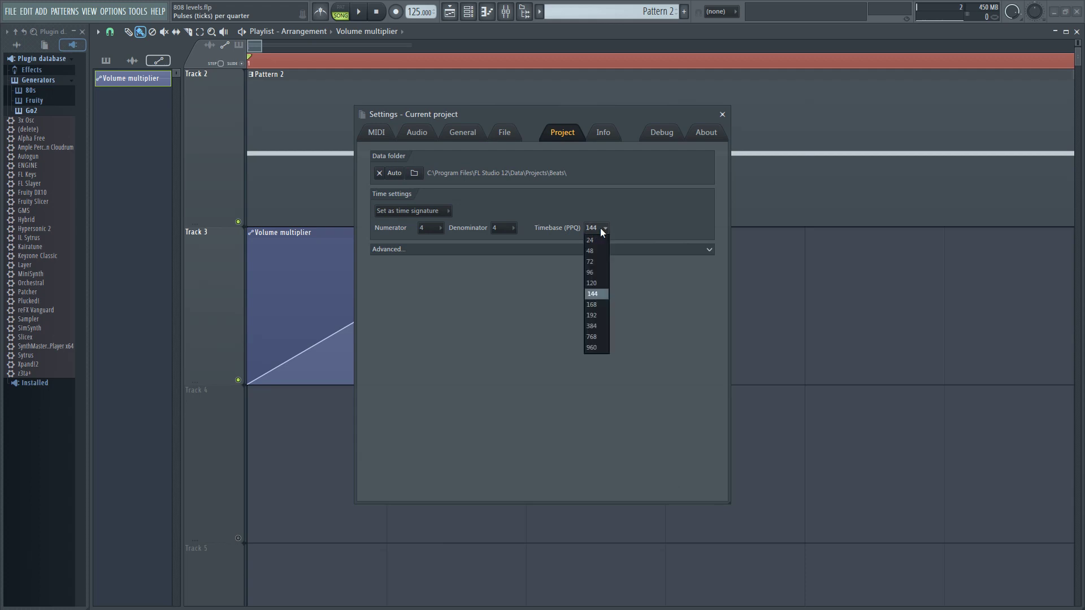
click(597, 276)
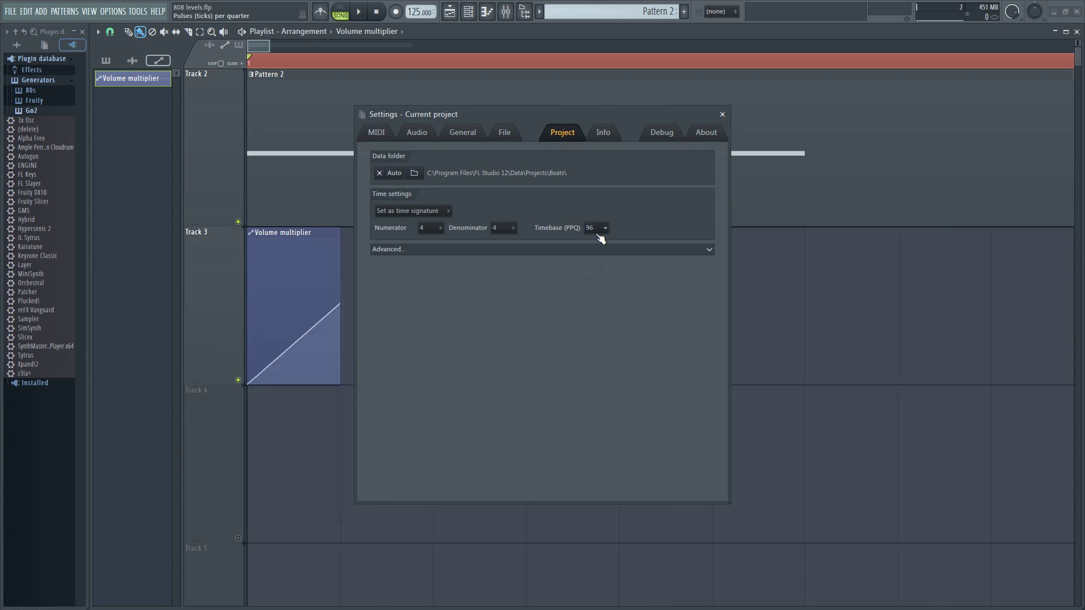
click(603, 228)
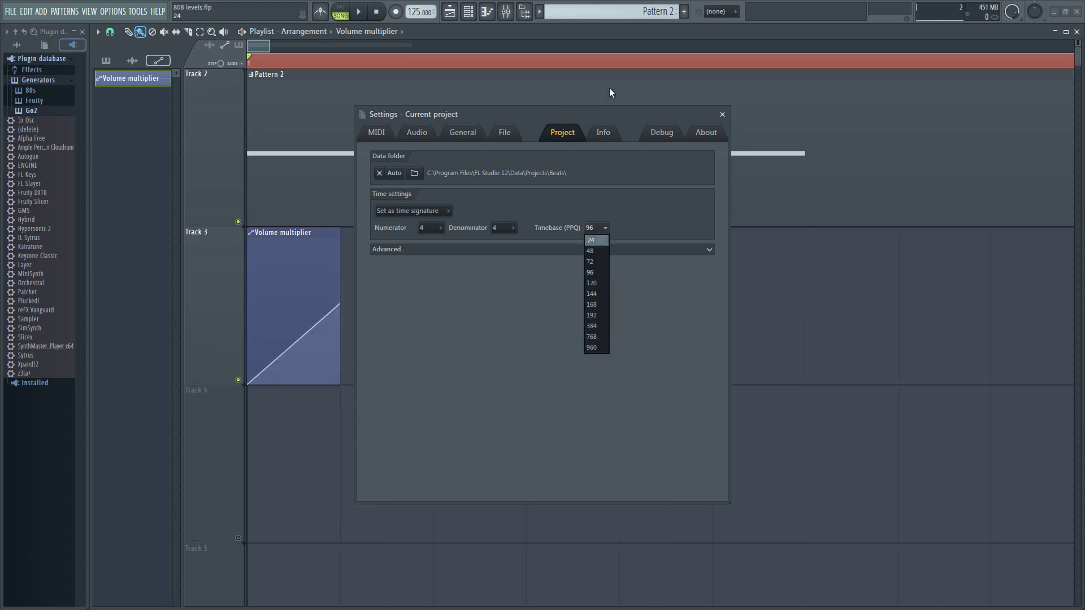
click(603, 112)
drag(565, 111, 699, 126)
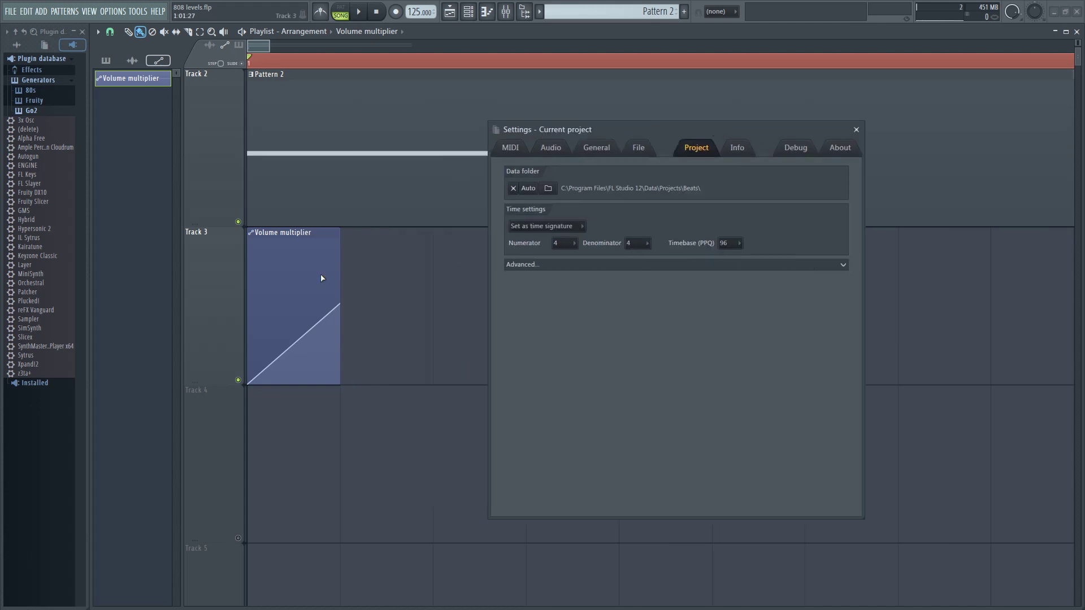
click(739, 243)
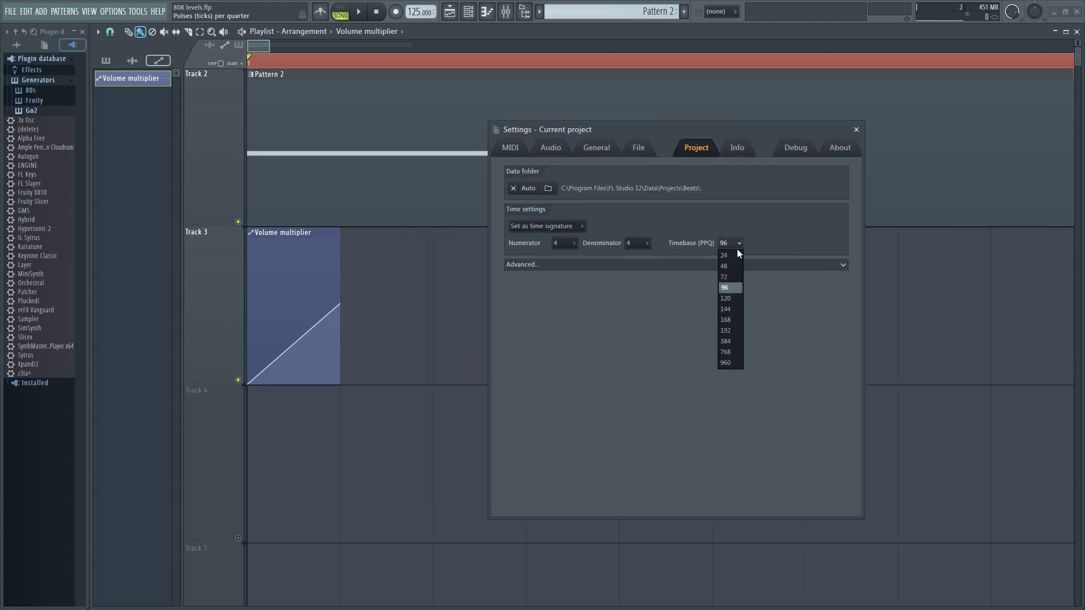
click(734, 311)
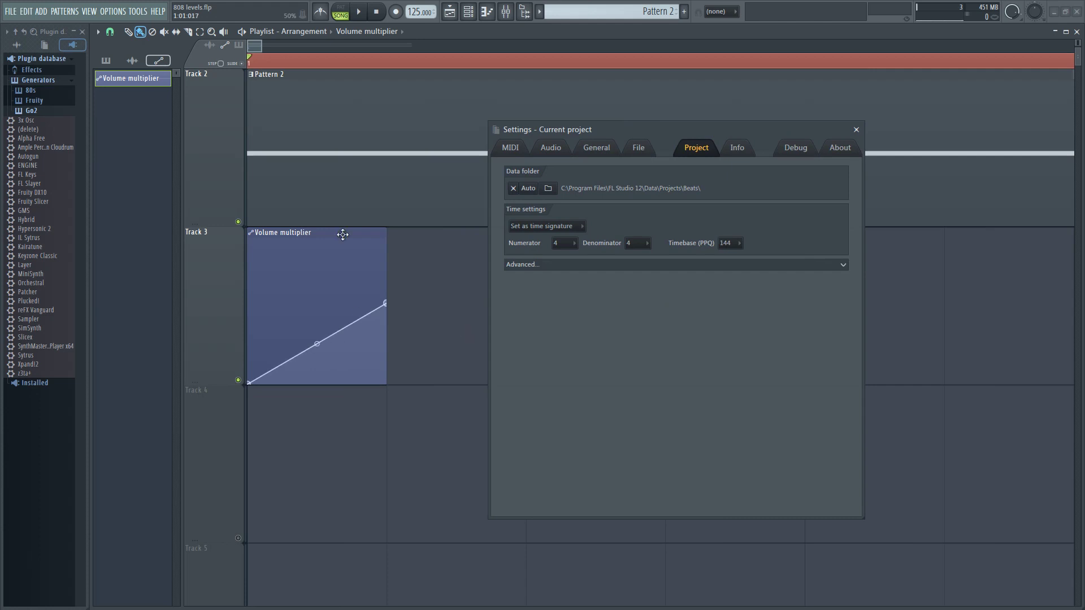
key(Escape)
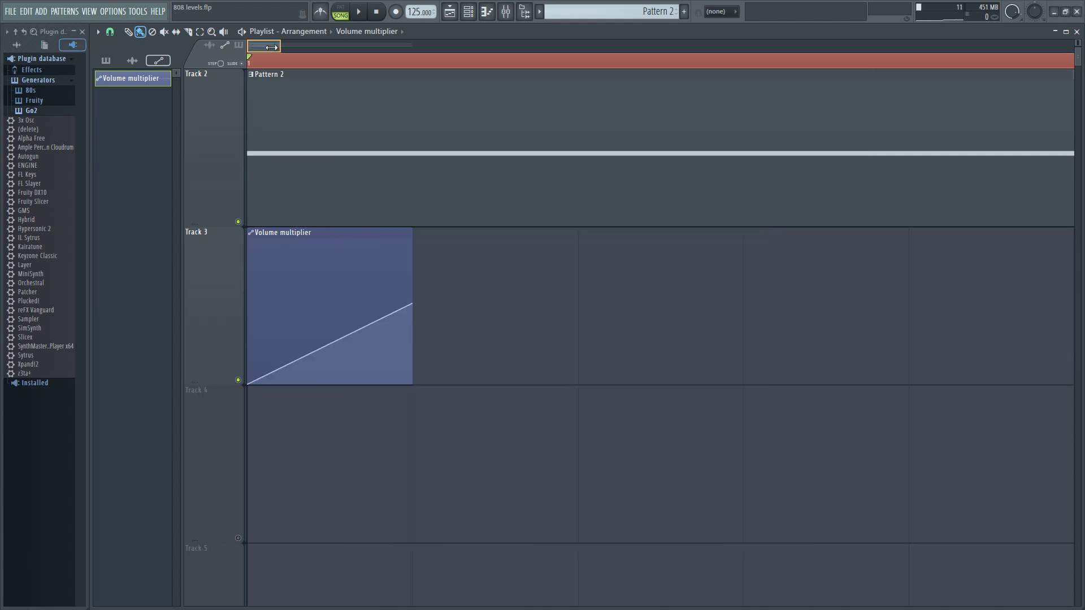
mouse_move(262, 45)
mouse_down()
mouse_move(315, 47)
mouse_move(265, 51)
mouse_up()
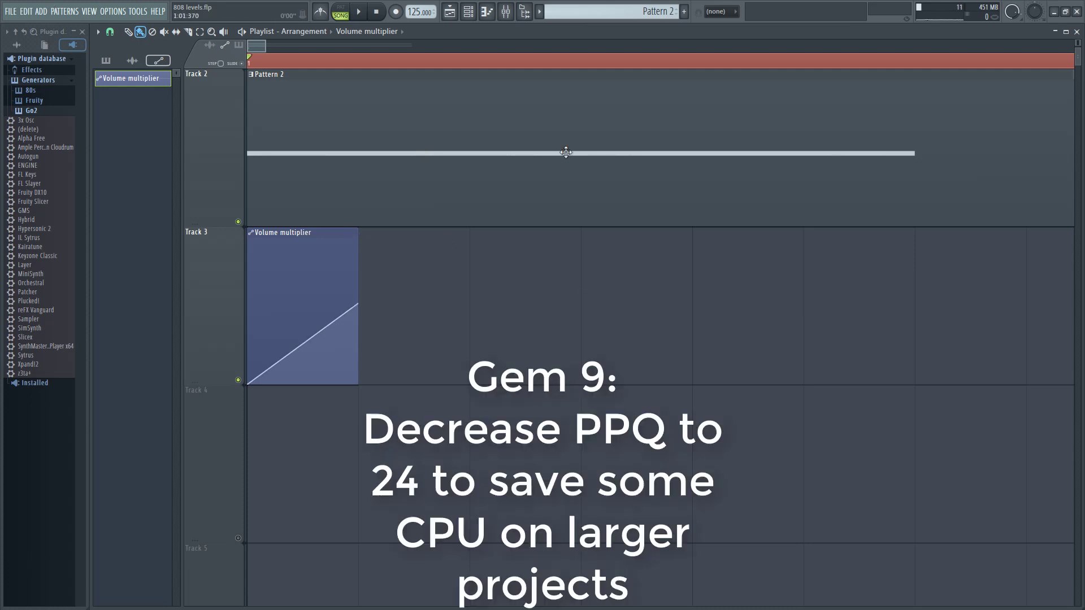
click(136, 11)
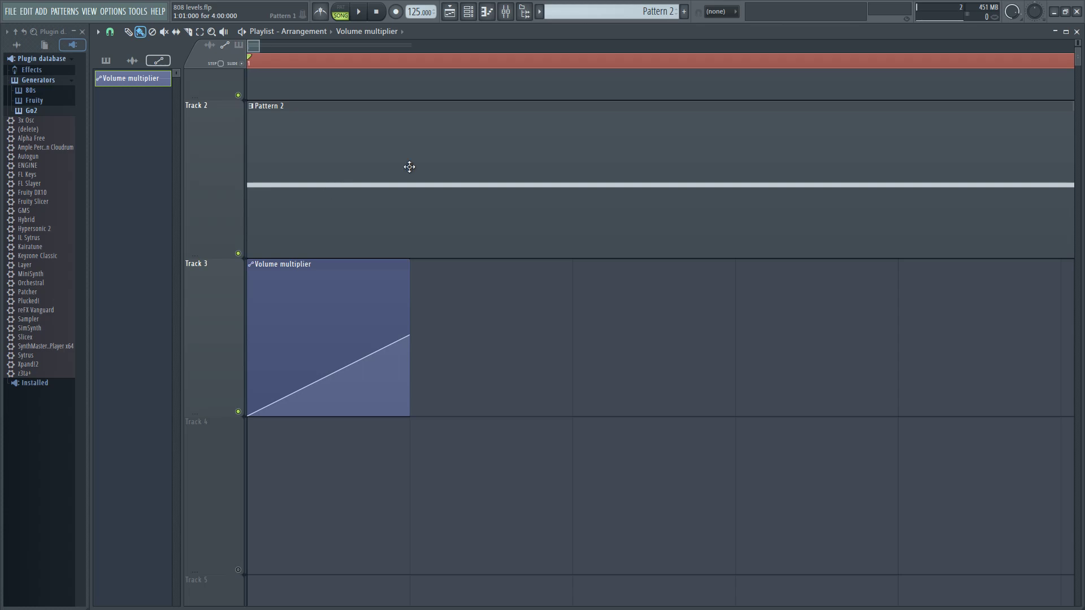
click(506, 12)
click(487, 12)
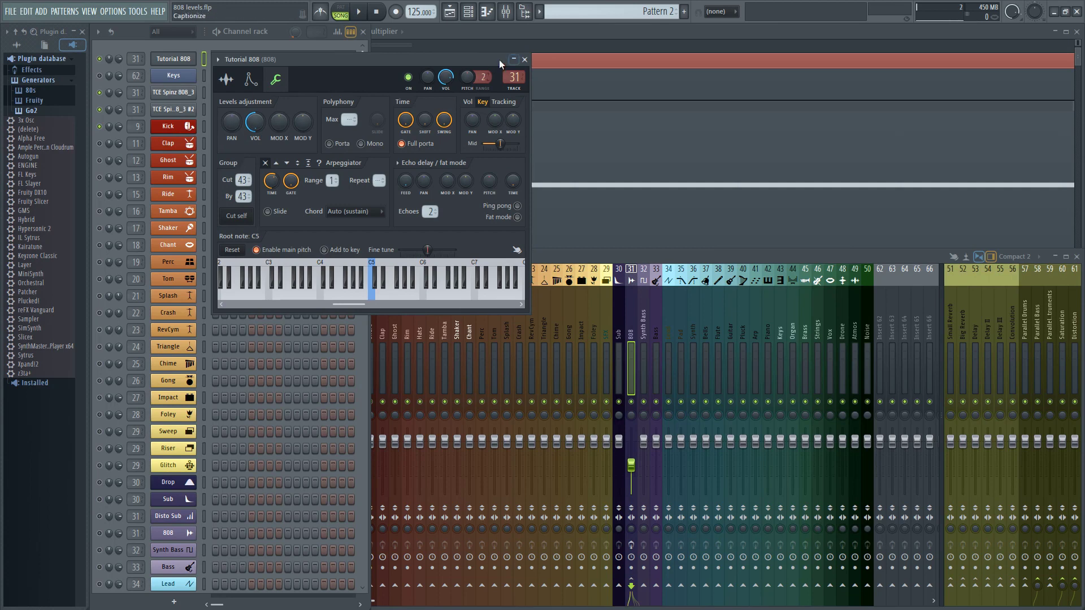
click(474, 32)
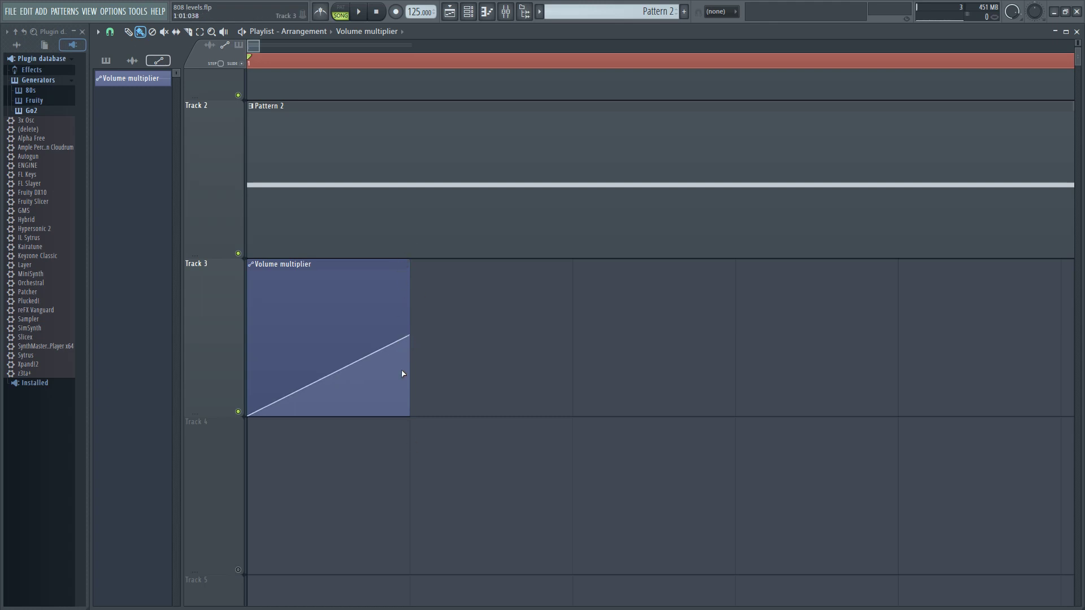
- Drag the clip's tension point down to make the ramp exponential, then audition it
mouse_move(329, 375)
mouse_down()
mouse_move(328, 395)
mouse_move(329, 339)
mouse_move(329, 375)
mouse_move(329, 357)
mouse_up()
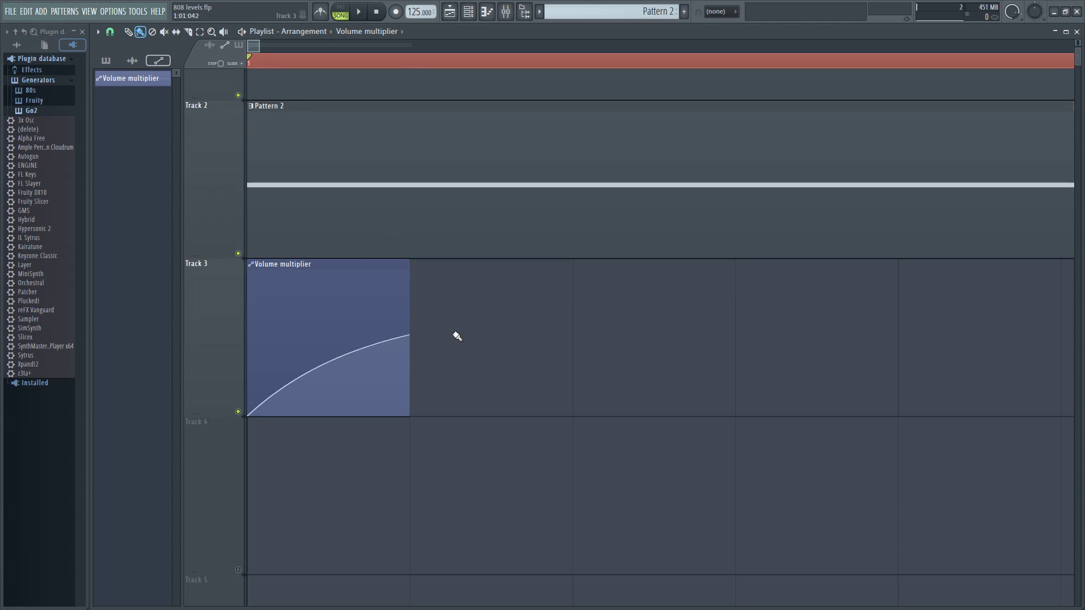
drag(329, 362, 329, 398)
key(space)
click(384, 14)
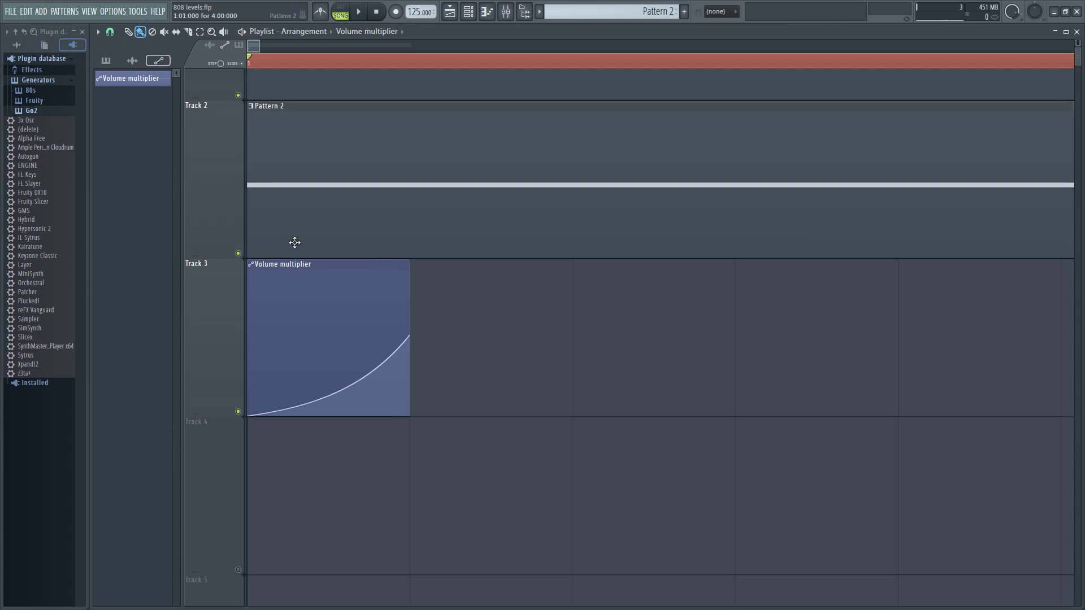
scroll(322, 157, down, 4)
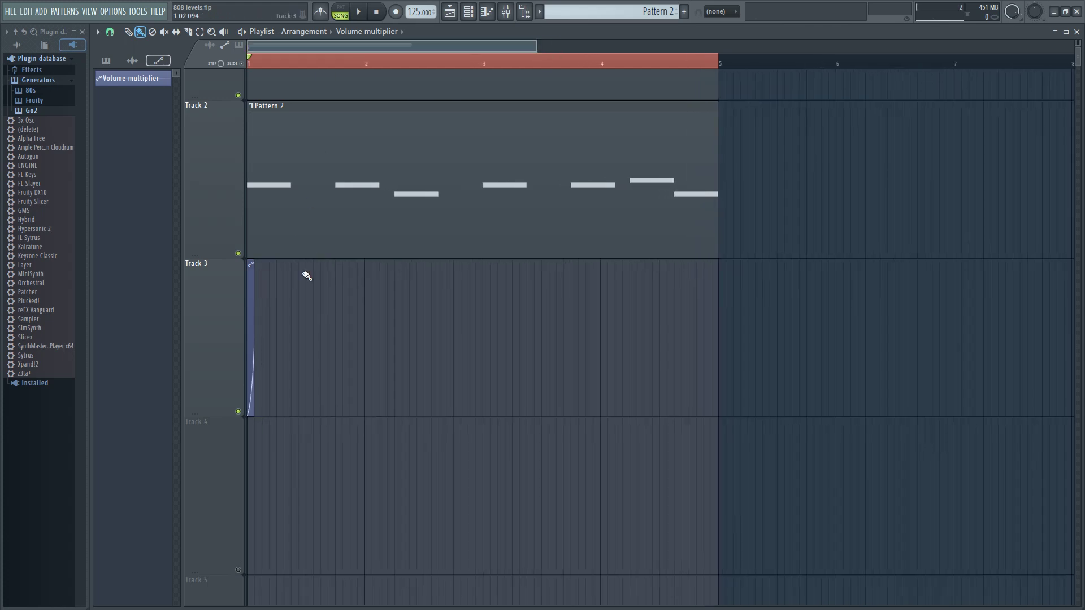
- Clone the curved Volume multiplier clip under each kick on Track 3 and play to check
click(204, 353)
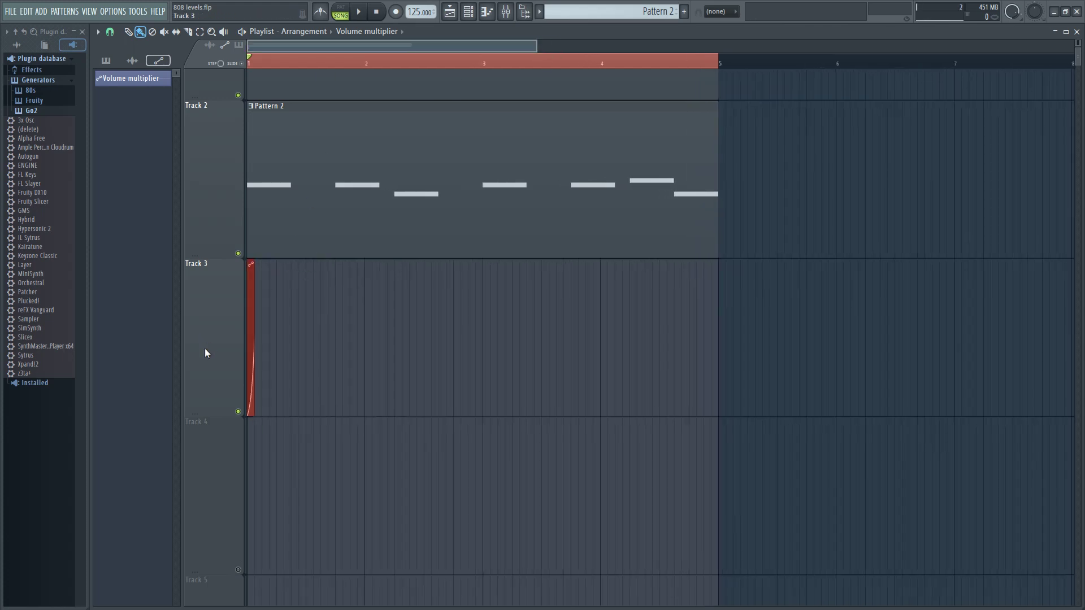
scroll(254, 339, up, 3)
drag(255, 266, 490, 268)
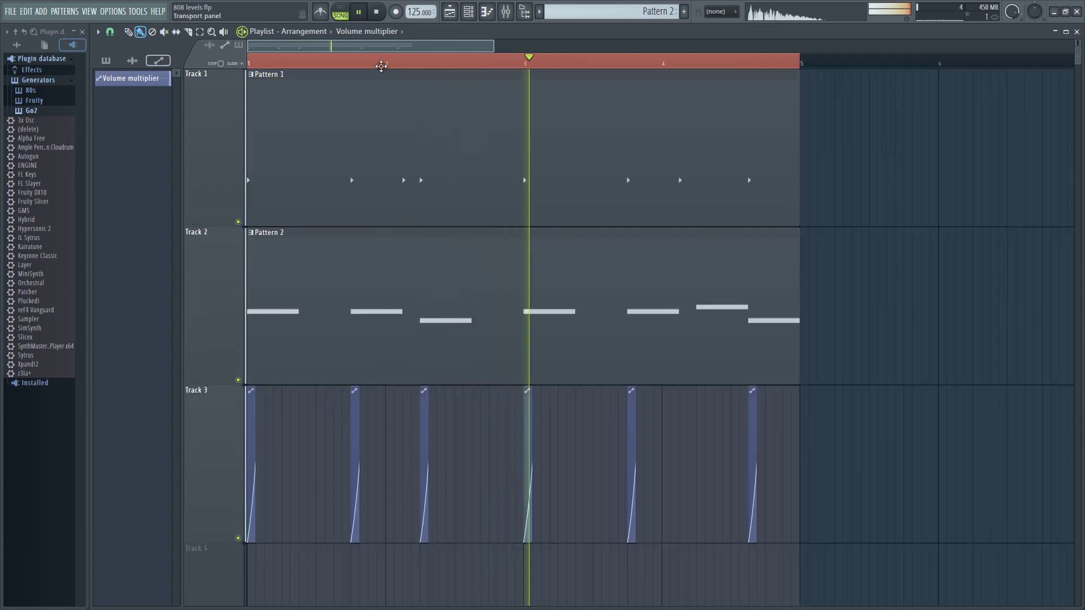
drag(495, 46, 398, 45)
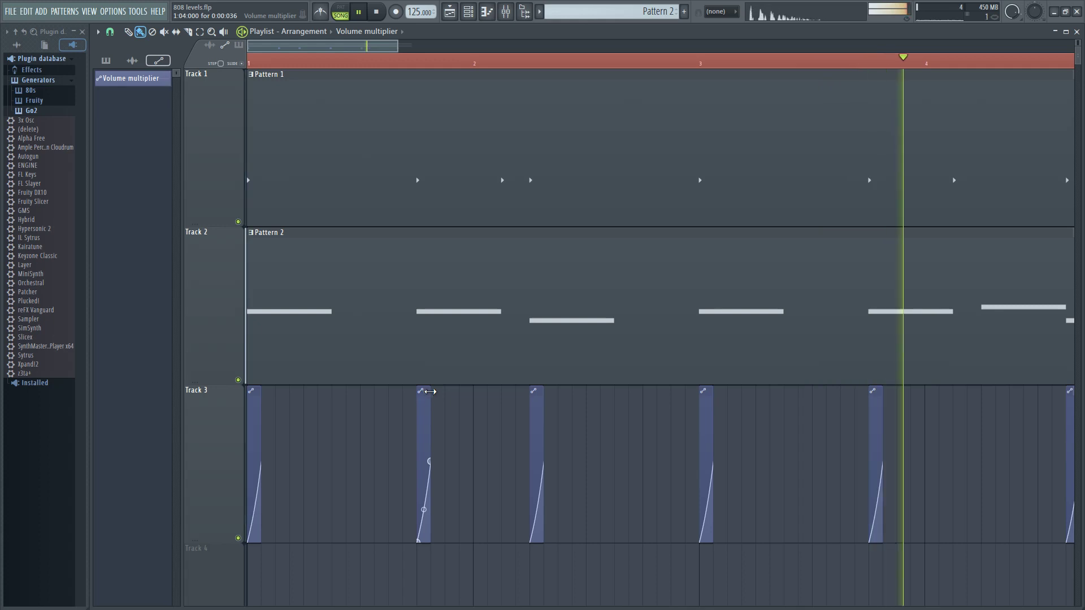
drag(427, 391, 505, 393)
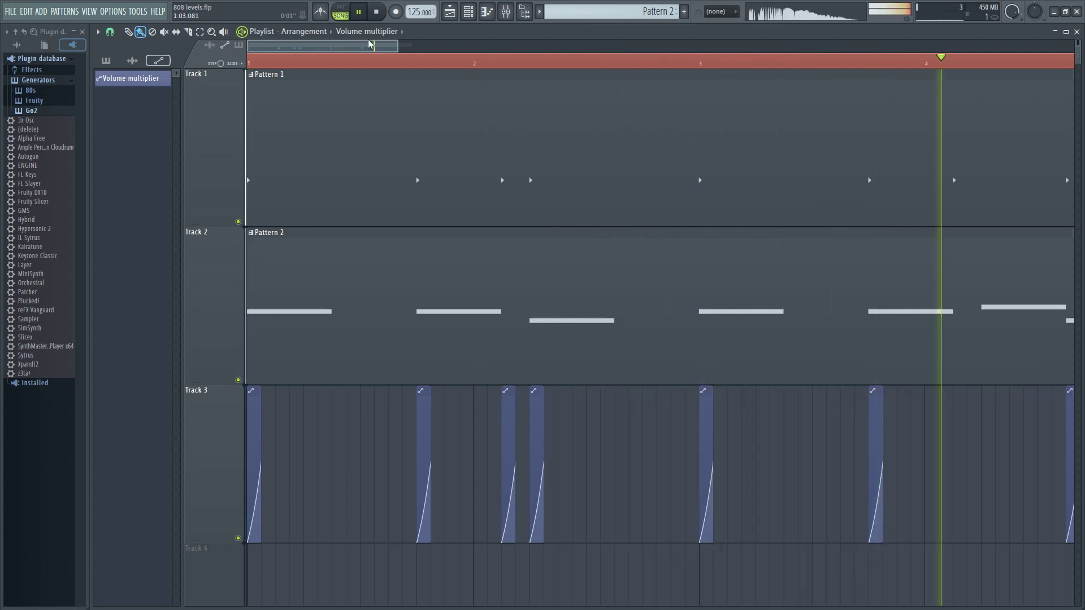
drag(356, 50, 446, 58)
key(space)
scroll(452, 57, down, 3)
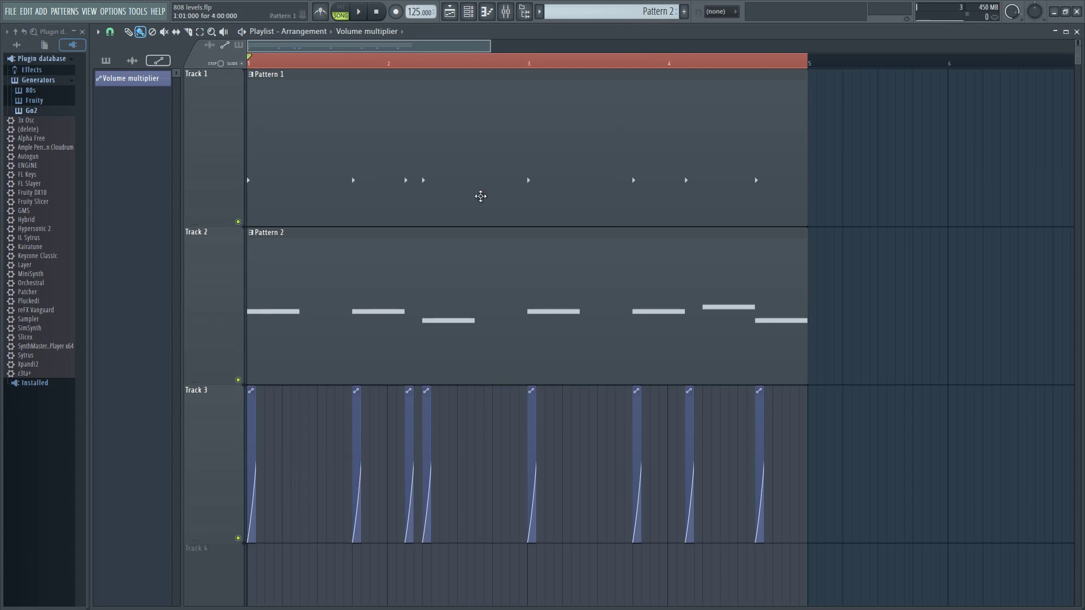
- Open the mixer, view the 808 insert's Fruity Limiter, then close its window
click(506, 13)
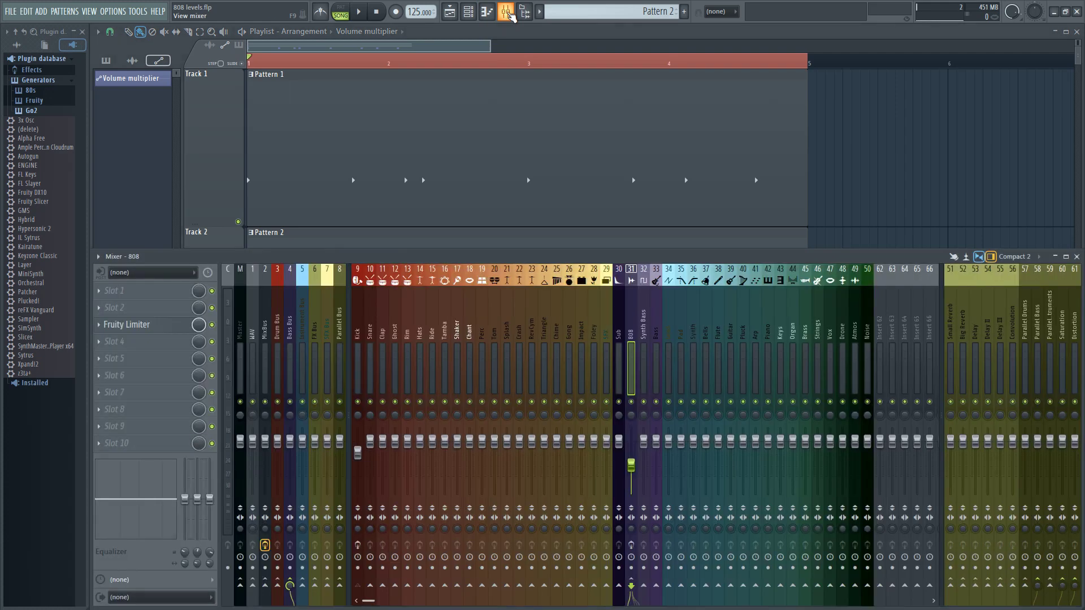
click(142, 331)
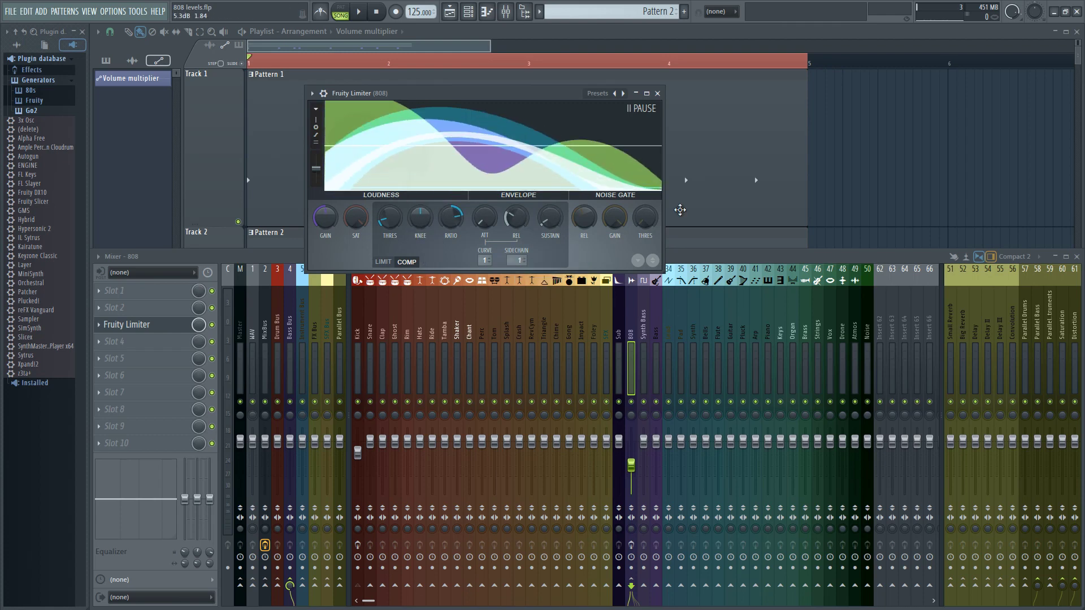
click(658, 93)
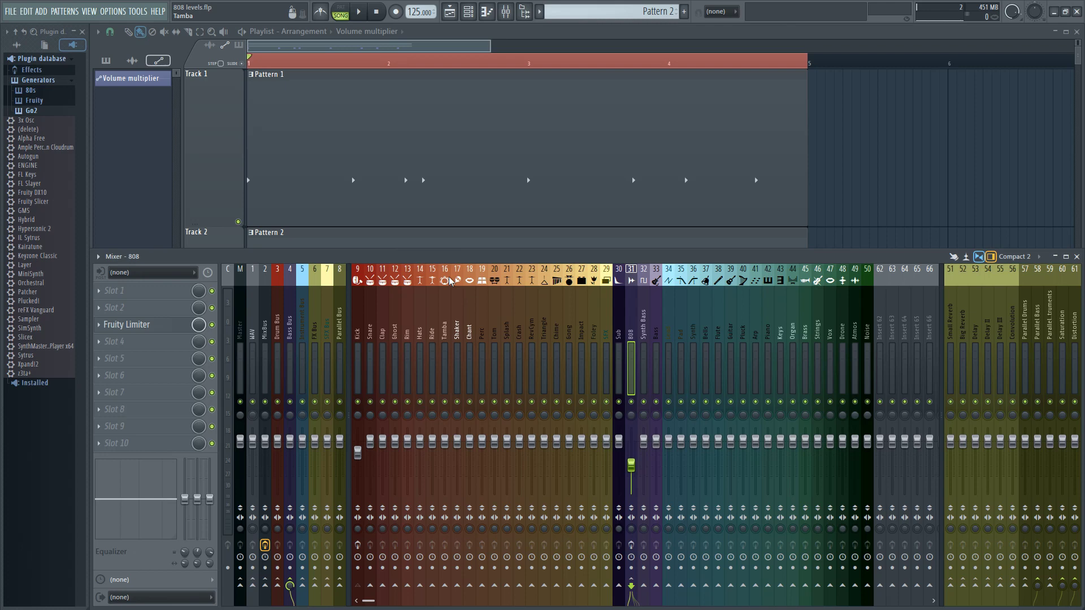
key(F9)
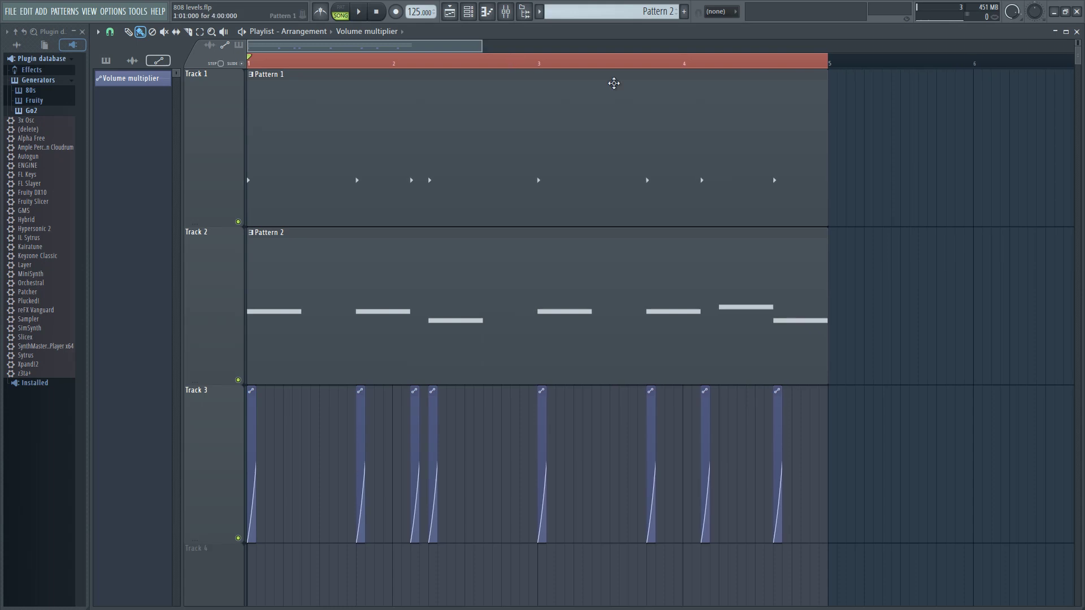